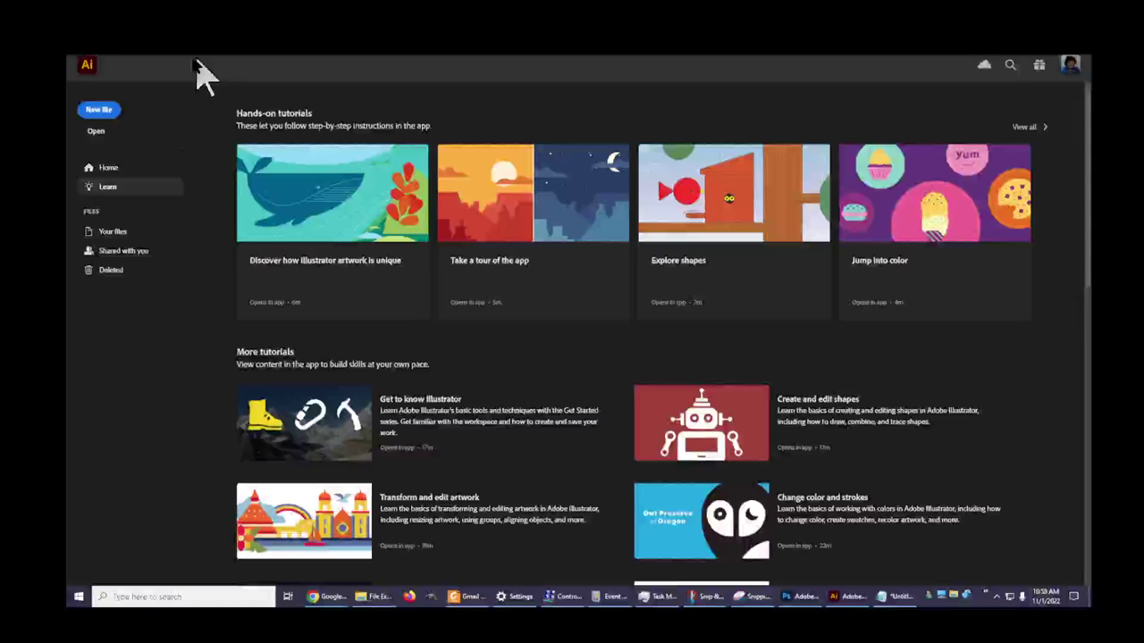
# Browse the File menu's Scripts submenu, then move to Edit > Preferences.
pyautogui.click(119, 59)
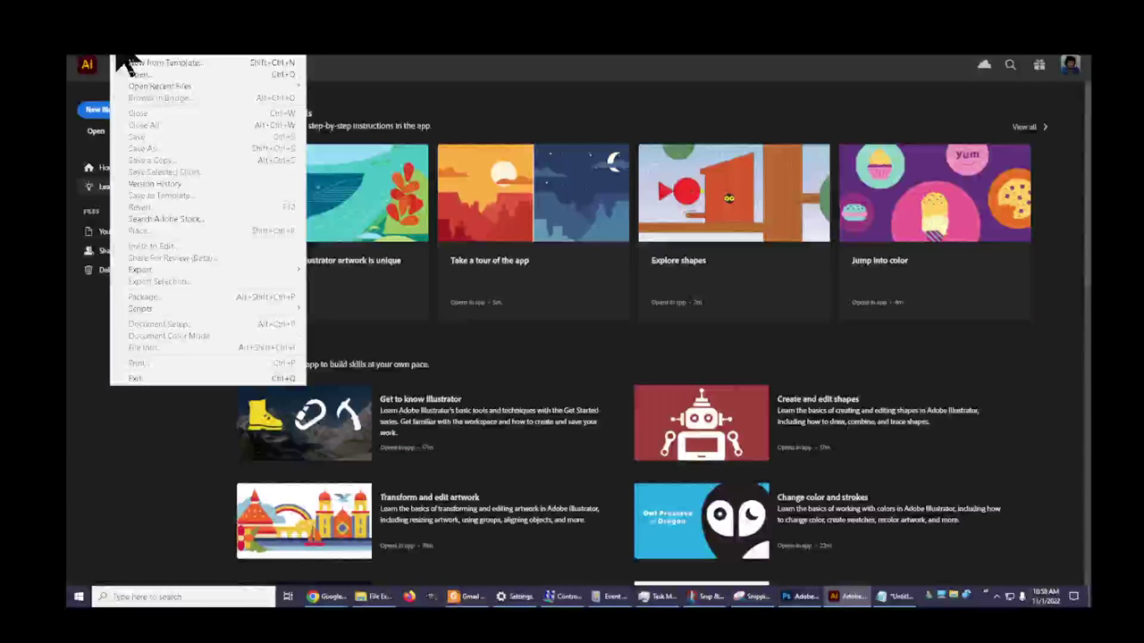
pyautogui.moveTo(143, 59)
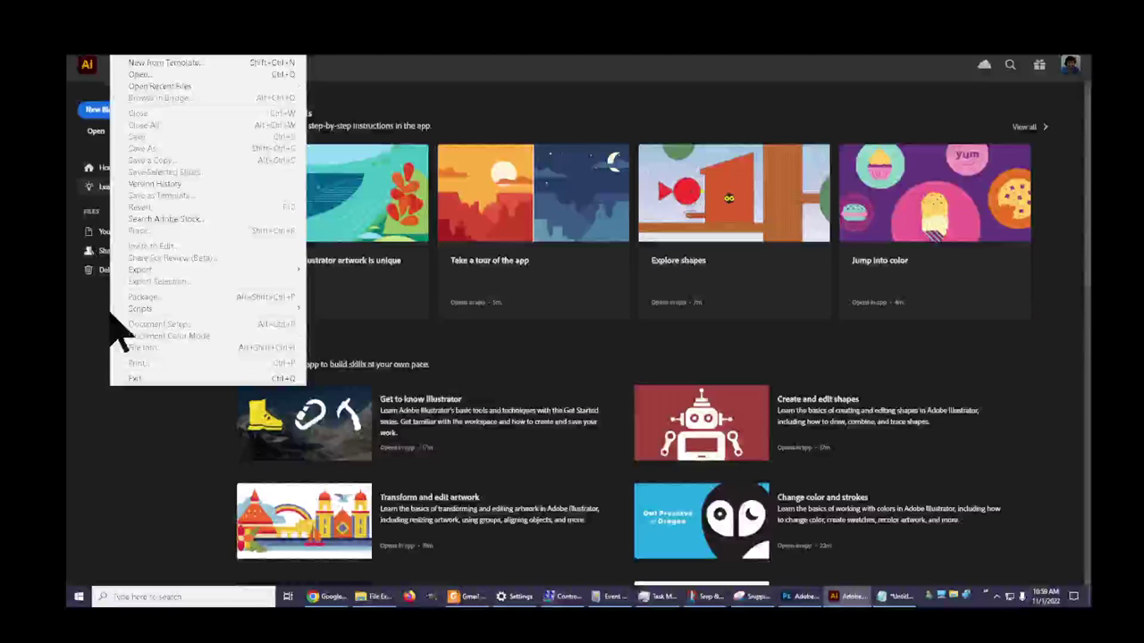
pyautogui.moveTo(113, 313)
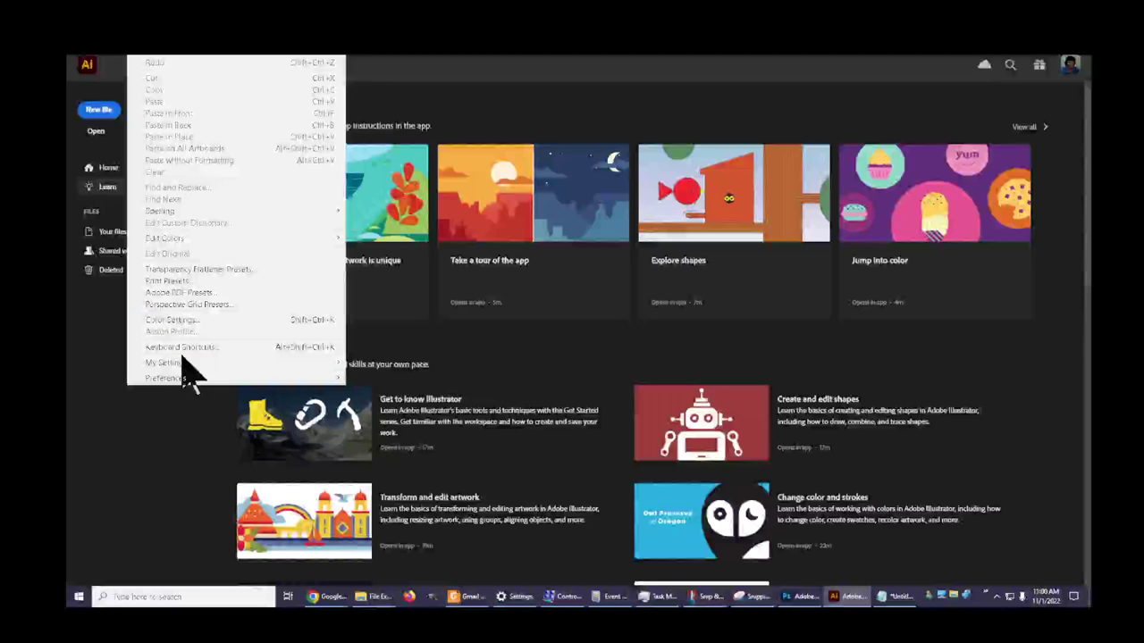
# View Edit > My Settings with Import/Export Settings, then return to the File menu.
pyautogui.moveTo(176, 367)
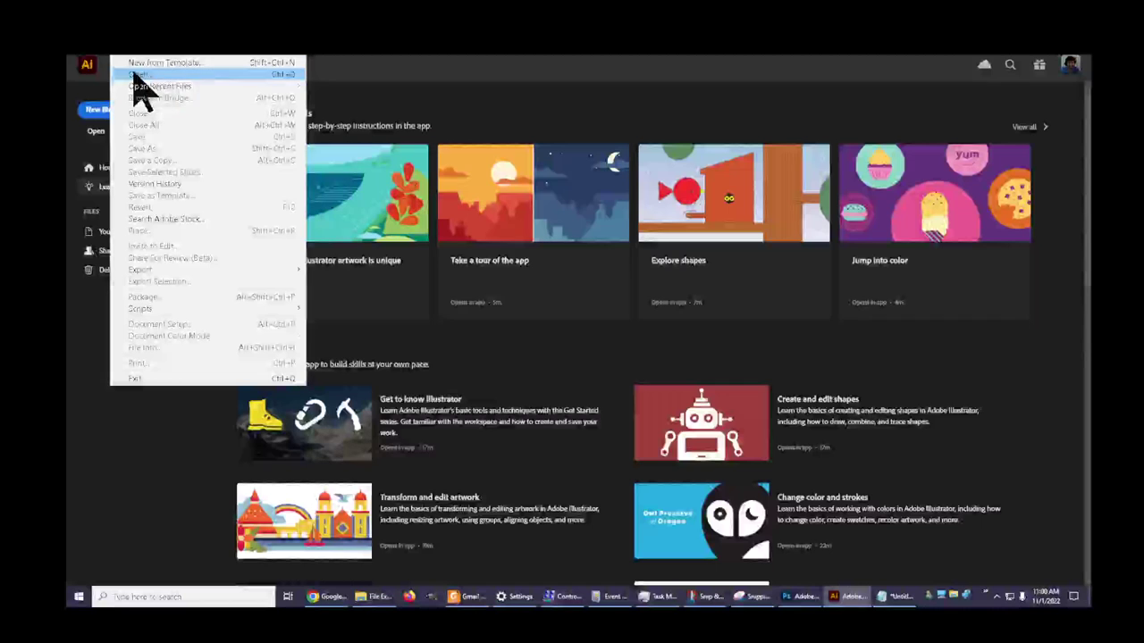
# Look through File > Open Recent Files, Export and the Scripts list up to ImageTracing.
pyautogui.moveTo(163, 89)
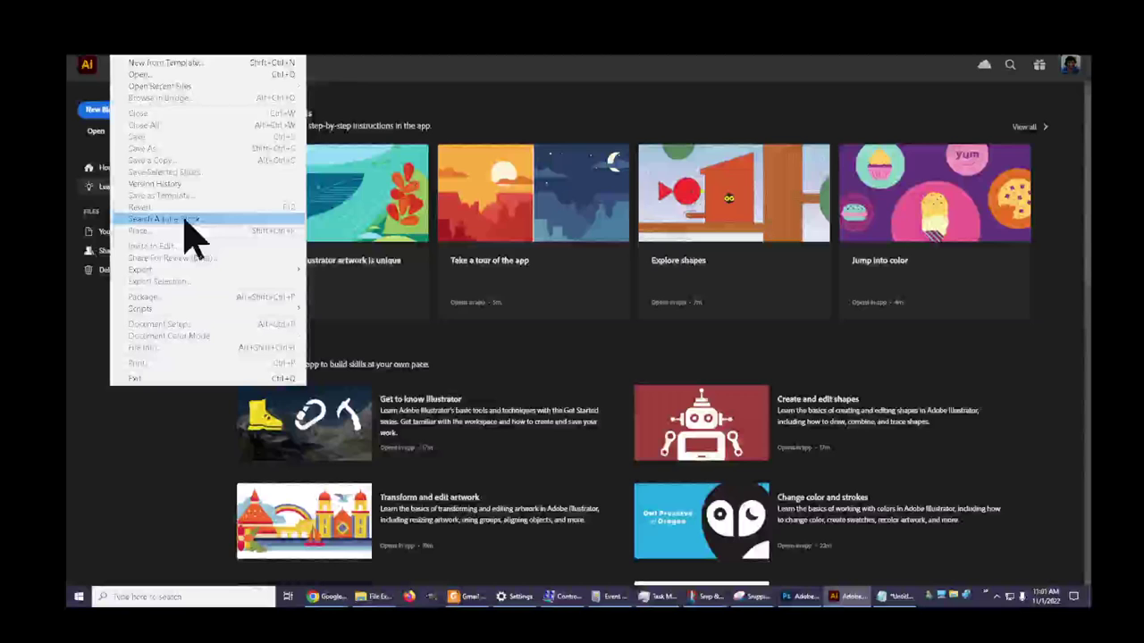
pyautogui.moveTo(200, 269)
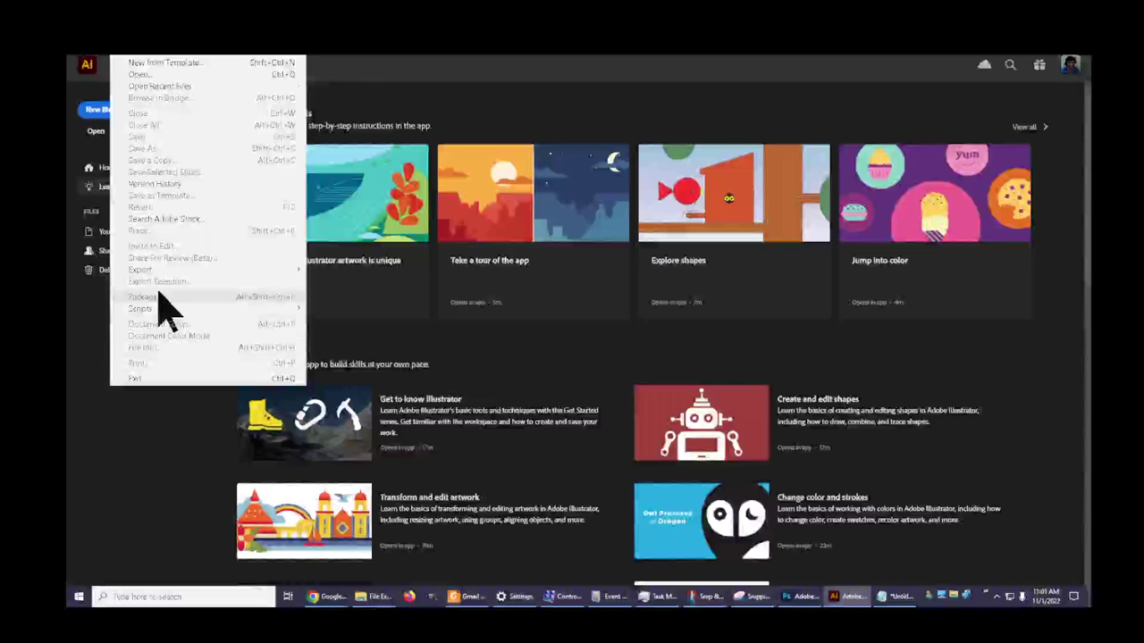
pyautogui.moveTo(152, 312)
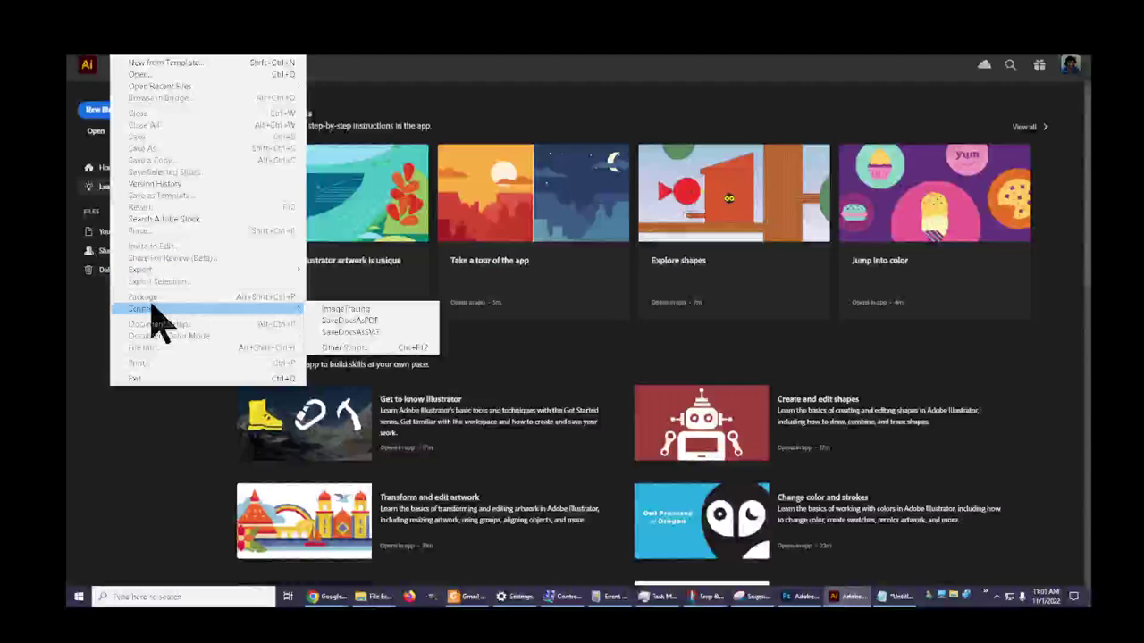
# Run the ImageTracing script from comp into chat and acknowledge the completion alert.
pyautogui.click(337, 311)
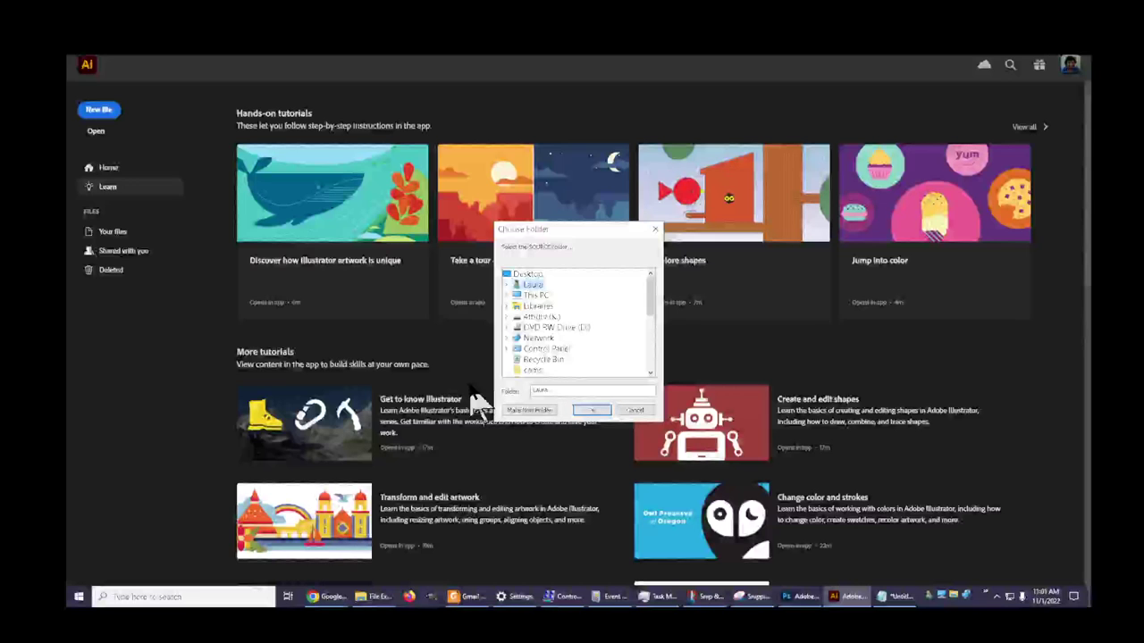
pyautogui.click(532, 370)
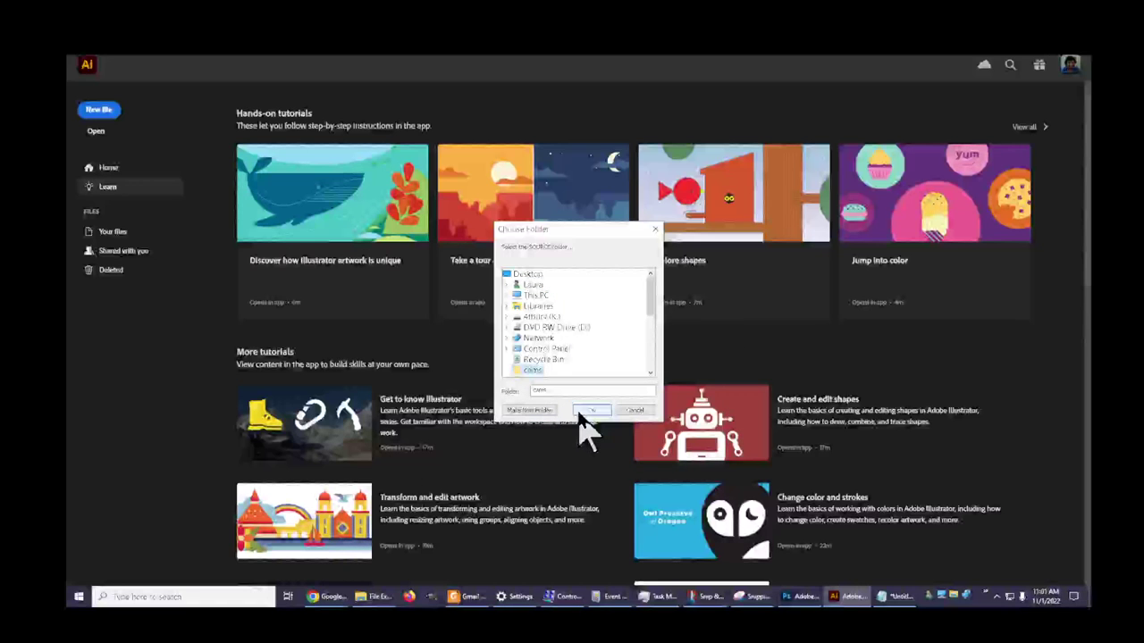
pyautogui.click(590, 411)
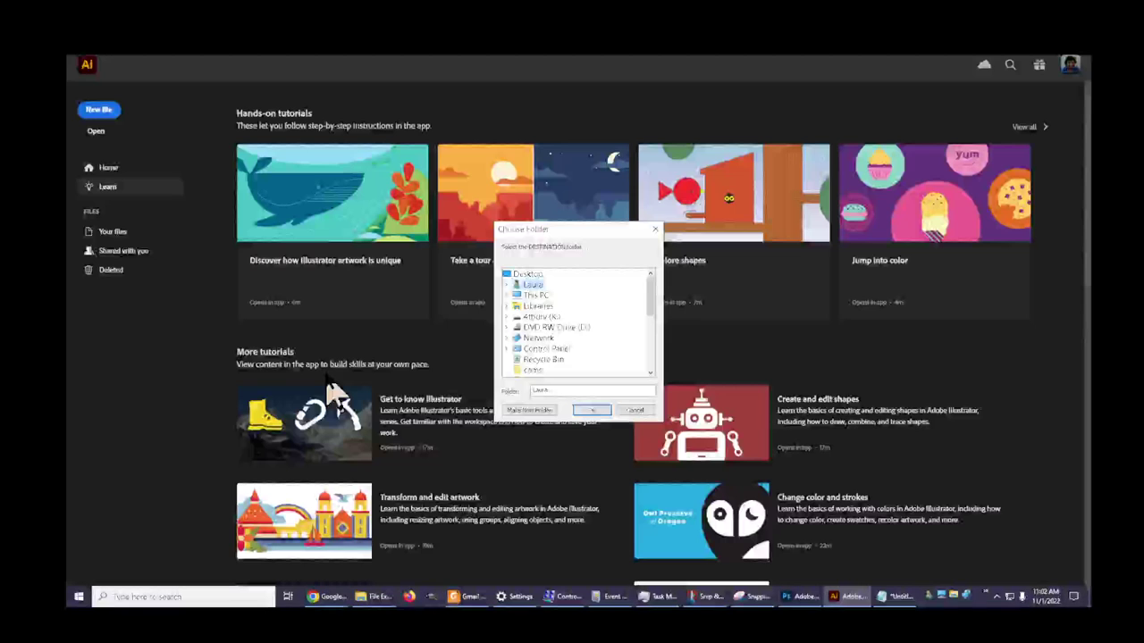
pyautogui.scroll(-1, 581, 352)
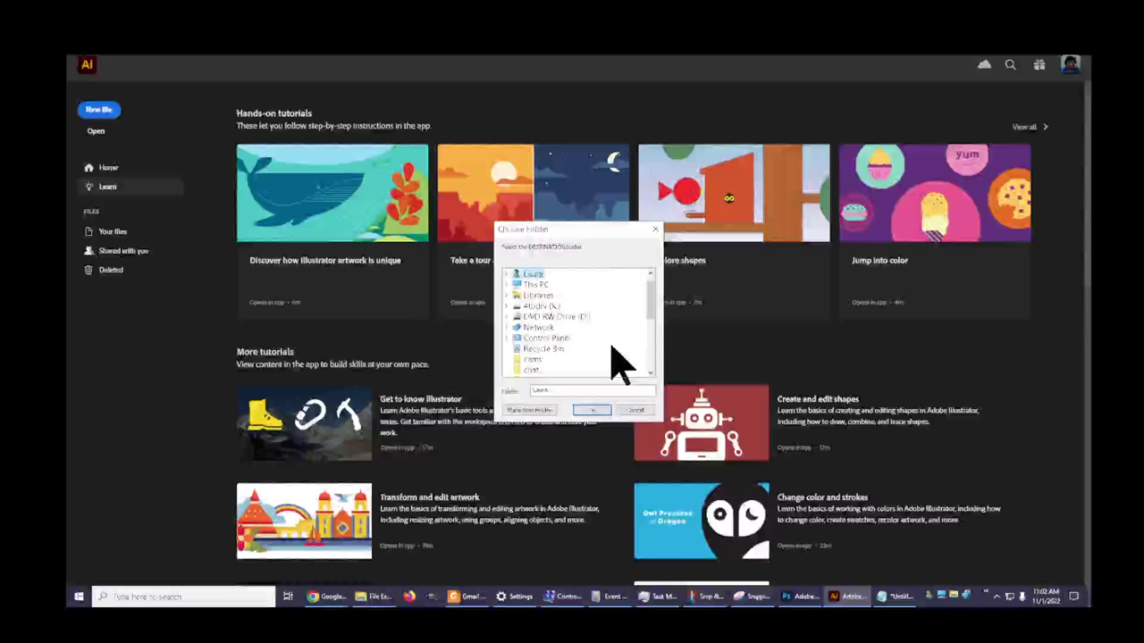
pyautogui.click(531, 370)
pyautogui.click(590, 413)
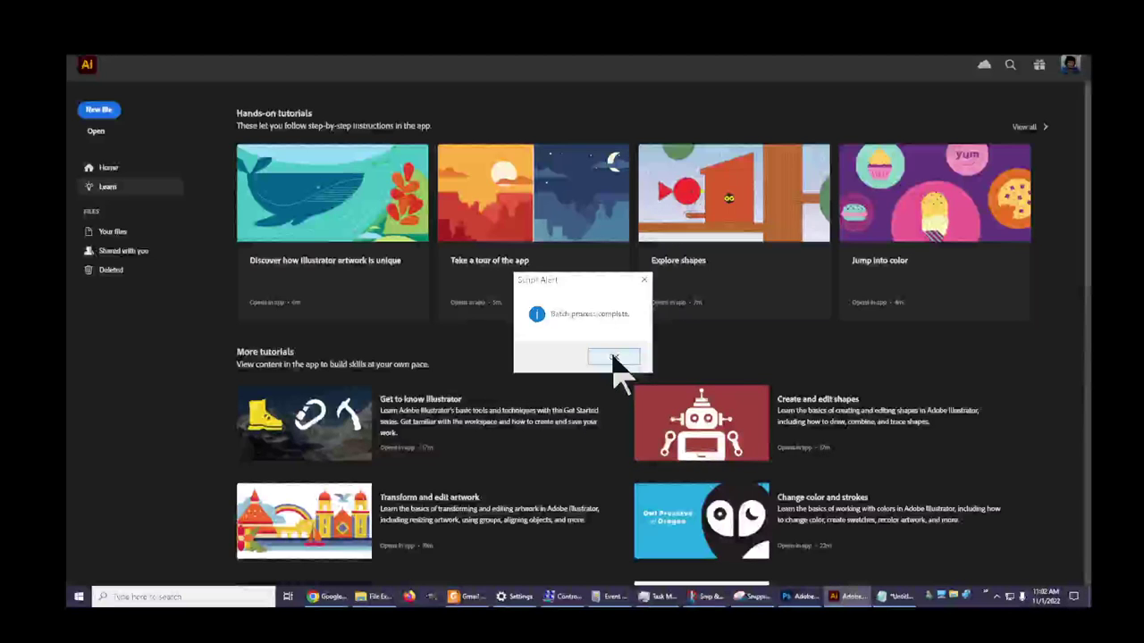
pyautogui.click(613, 357)
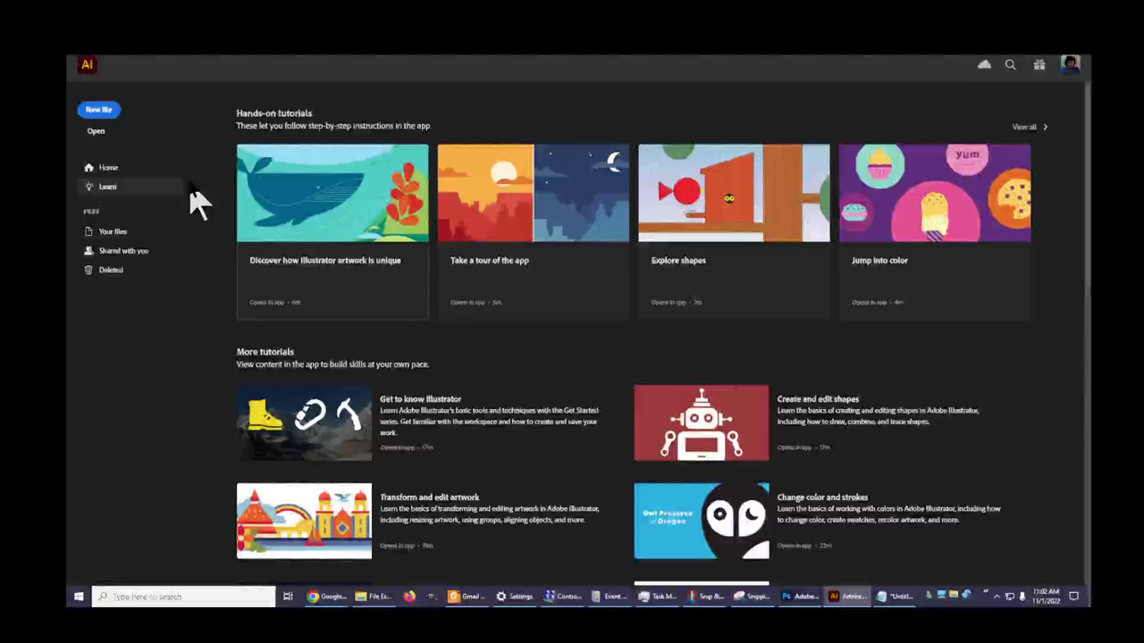
pyautogui.click(127, 62)
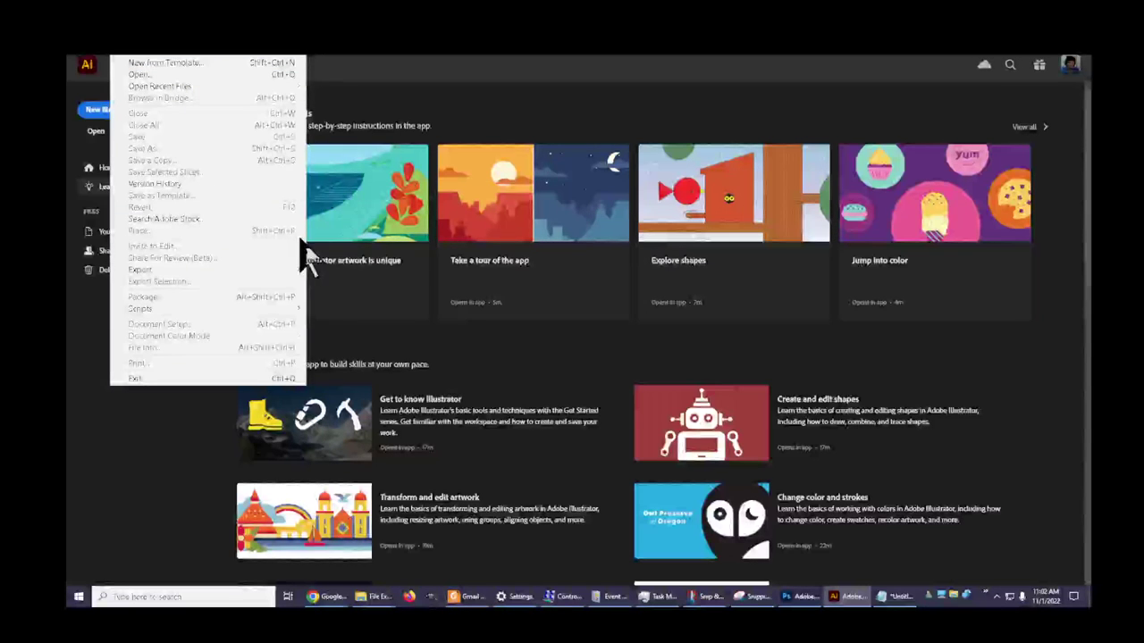
pyautogui.moveTo(287, 313)
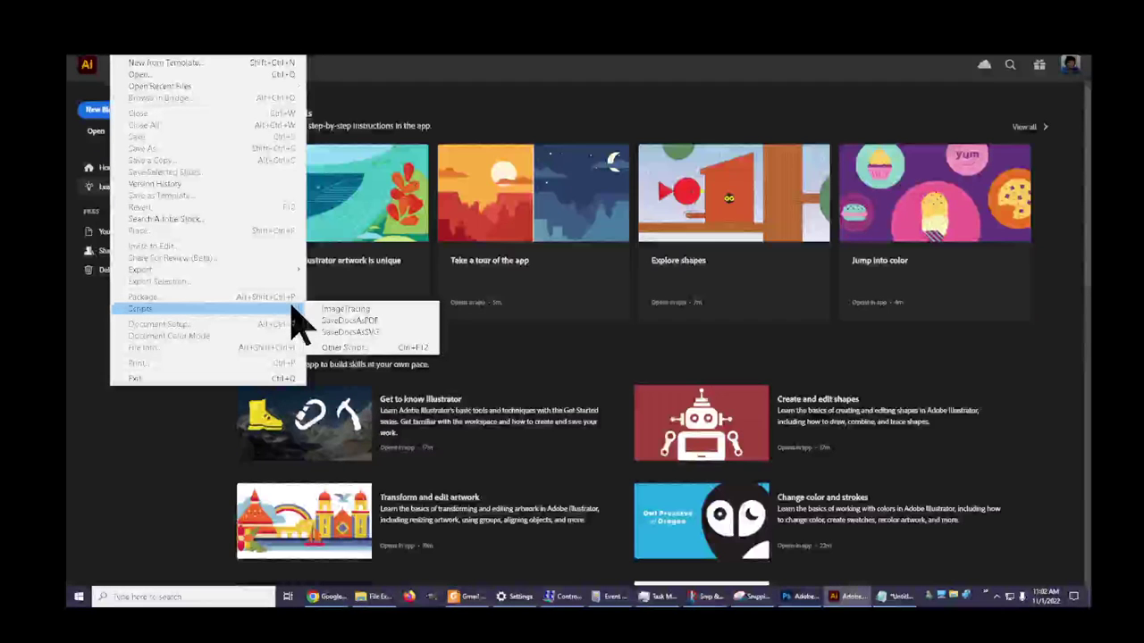
pyautogui.click(353, 324)
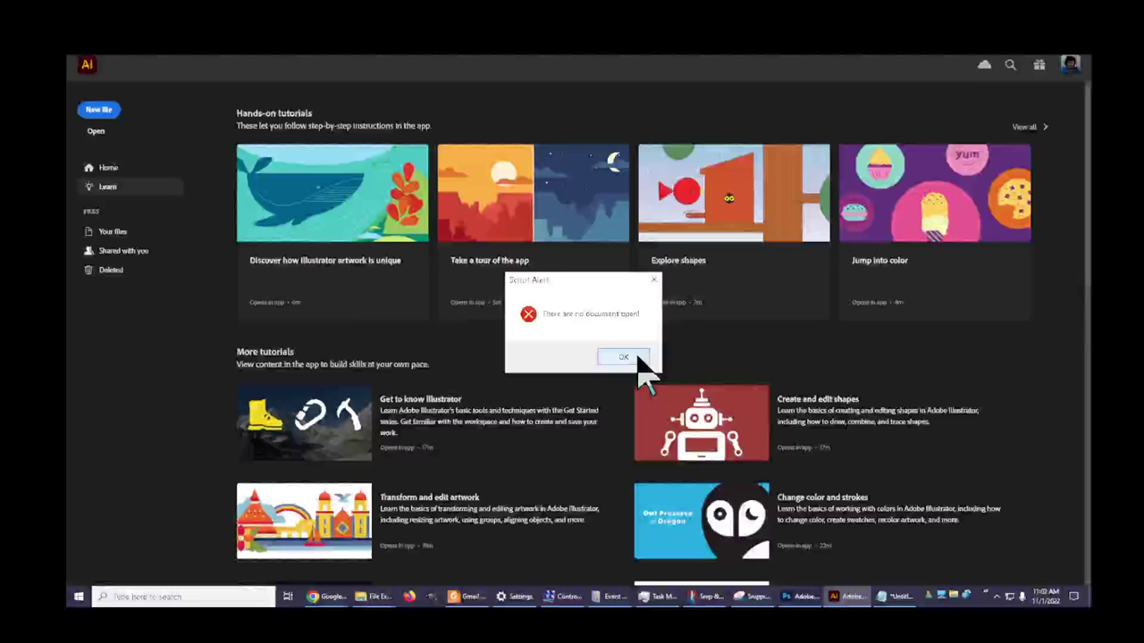
pyautogui.click(623, 357)
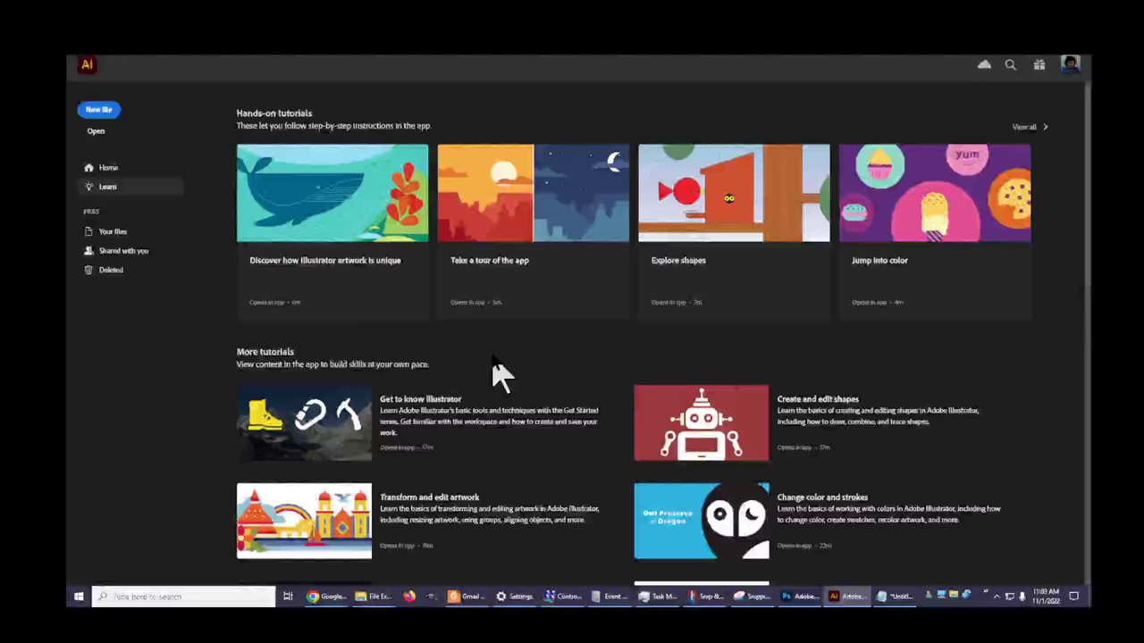
pyautogui.click(123, 64)
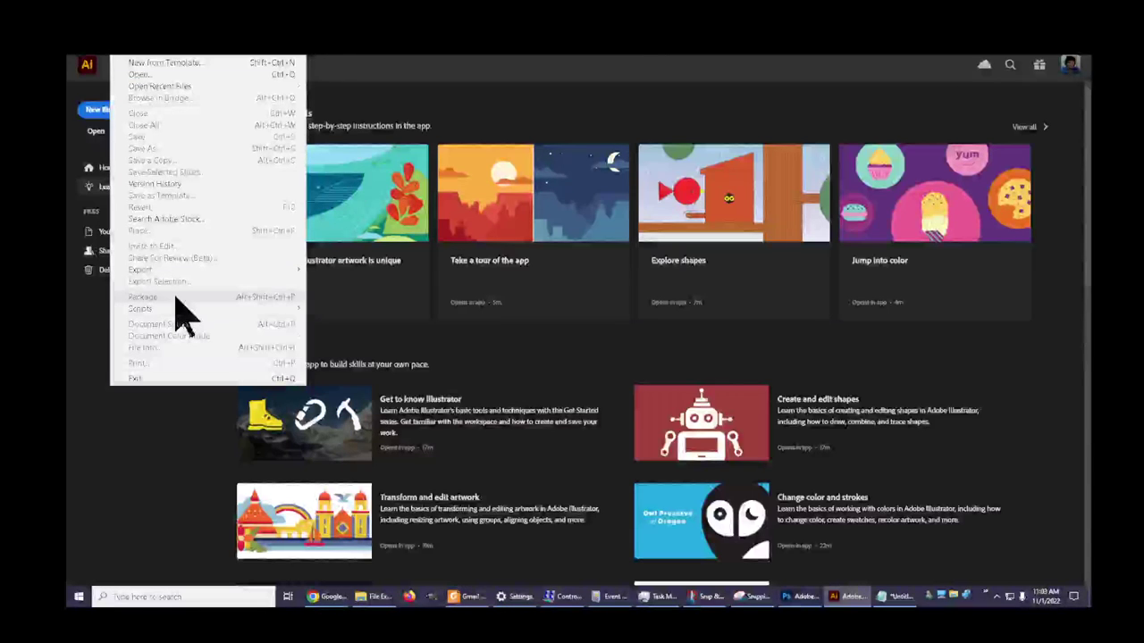
pyautogui.moveTo(179, 310)
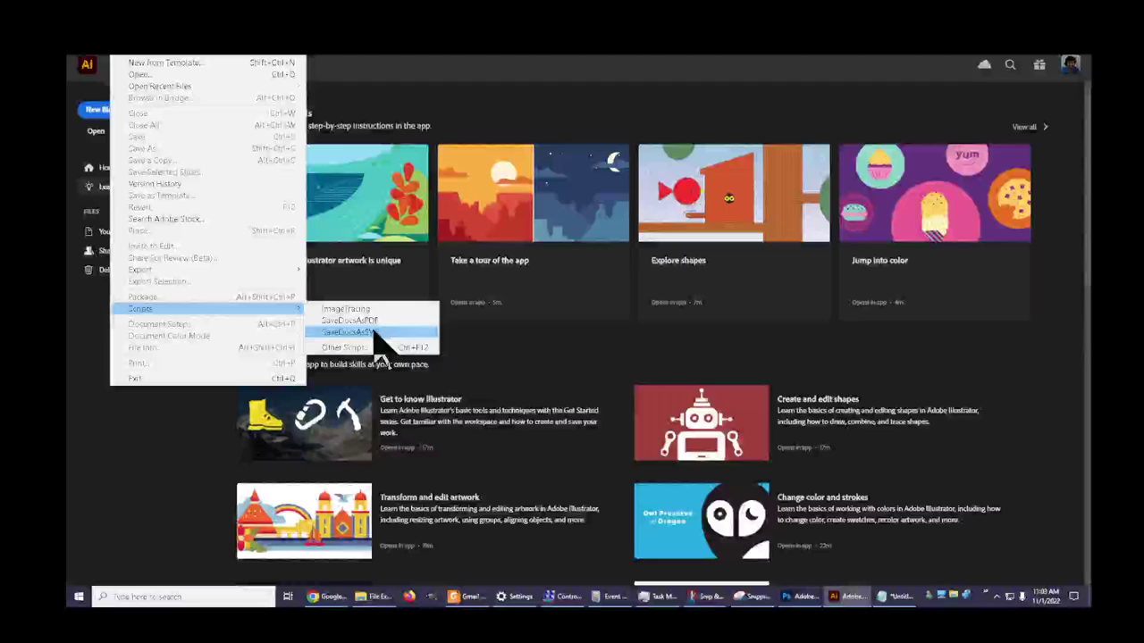
pyautogui.click(375, 332)
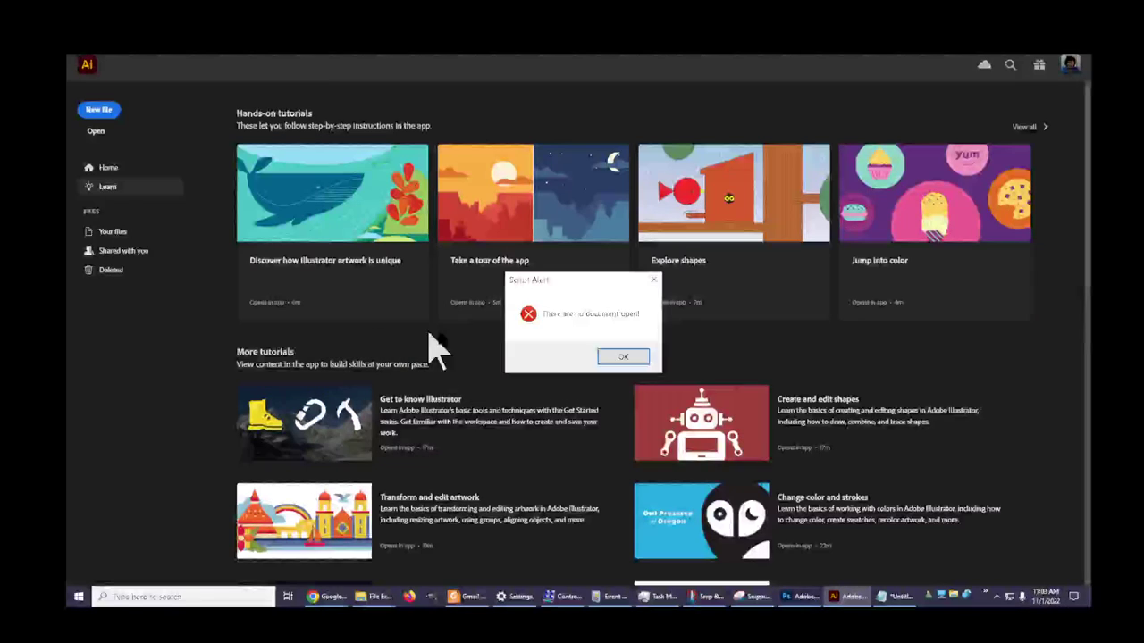
pyautogui.click(622, 358)
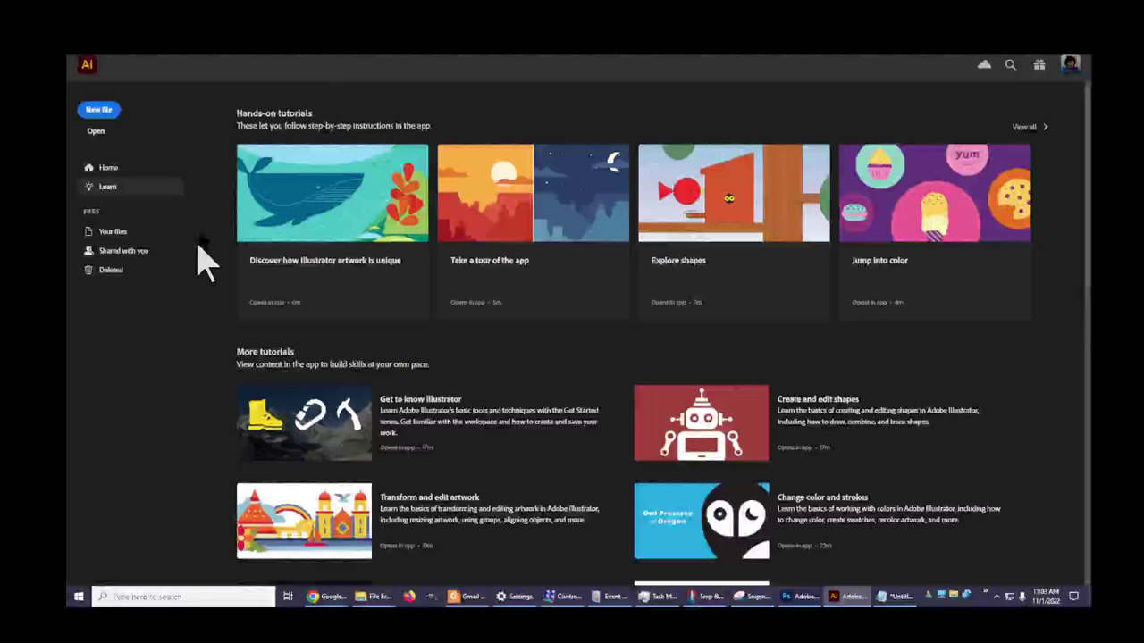
pyautogui.click(131, 64)
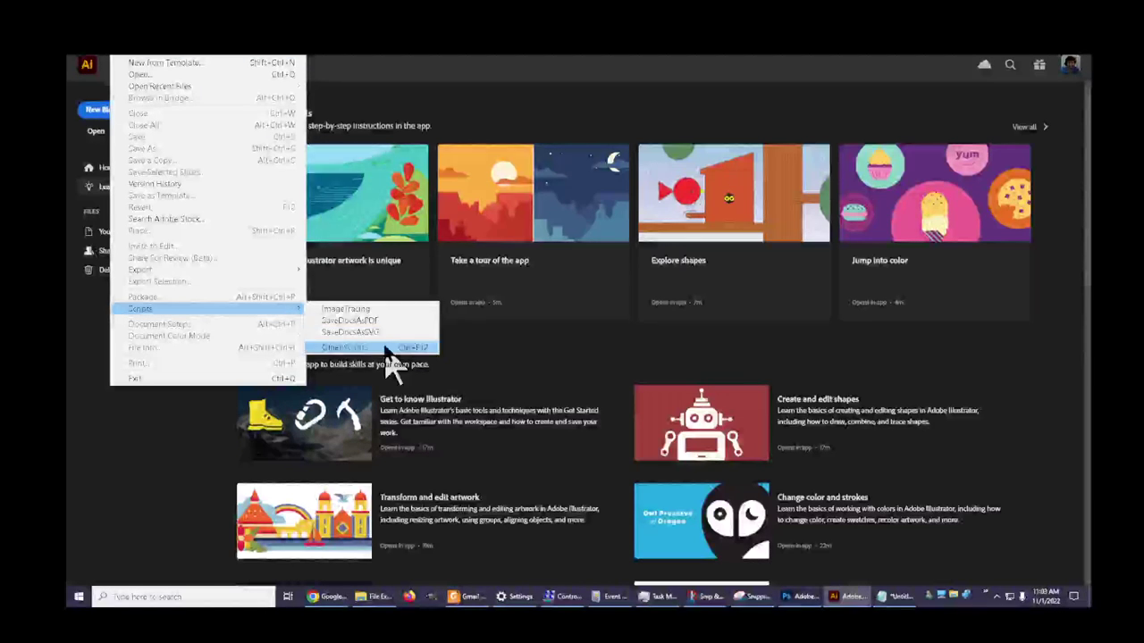
pyautogui.click(341, 349)
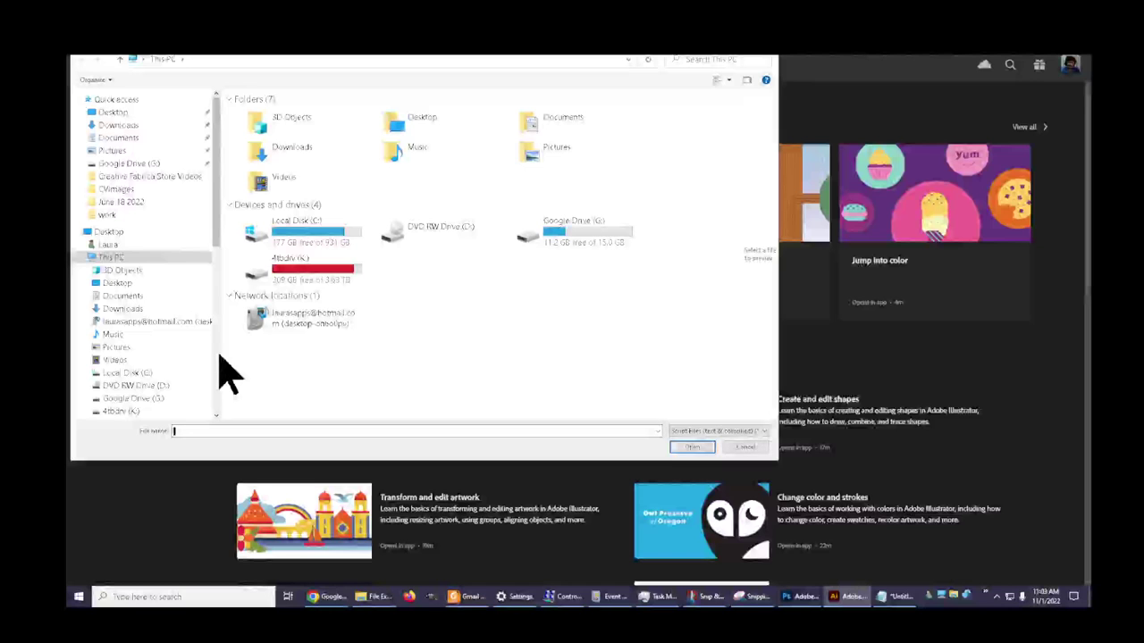
pyautogui.moveTo(221, 360); pyautogui.dragTo(118, 363)
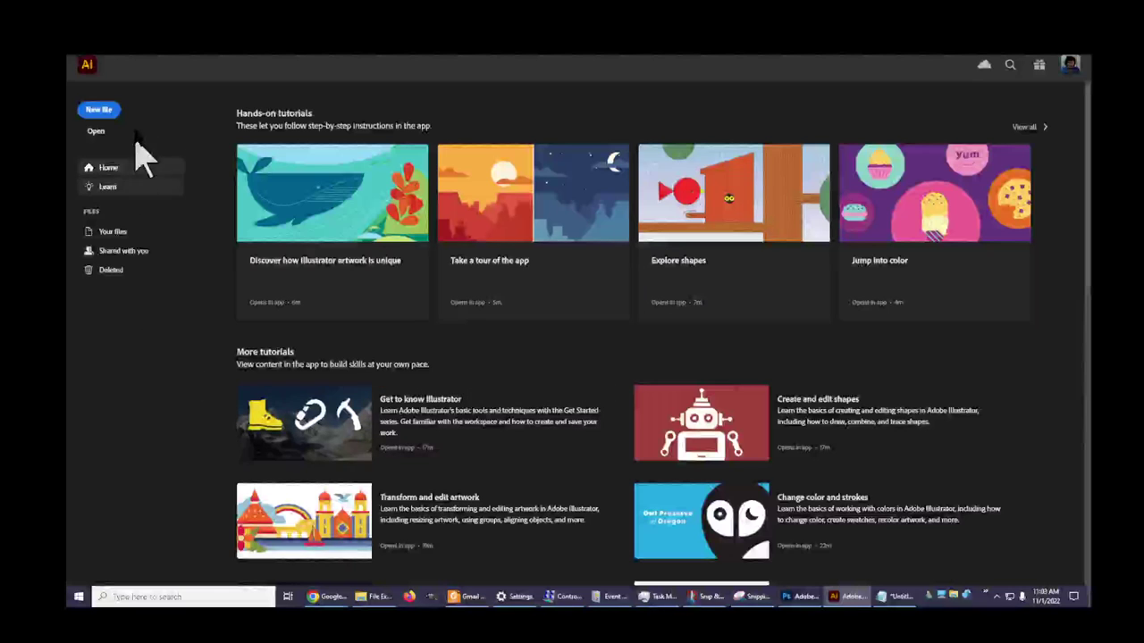
# Enable Auto Spell Check under Edit > Spelling.
pyautogui.click(120, 60)
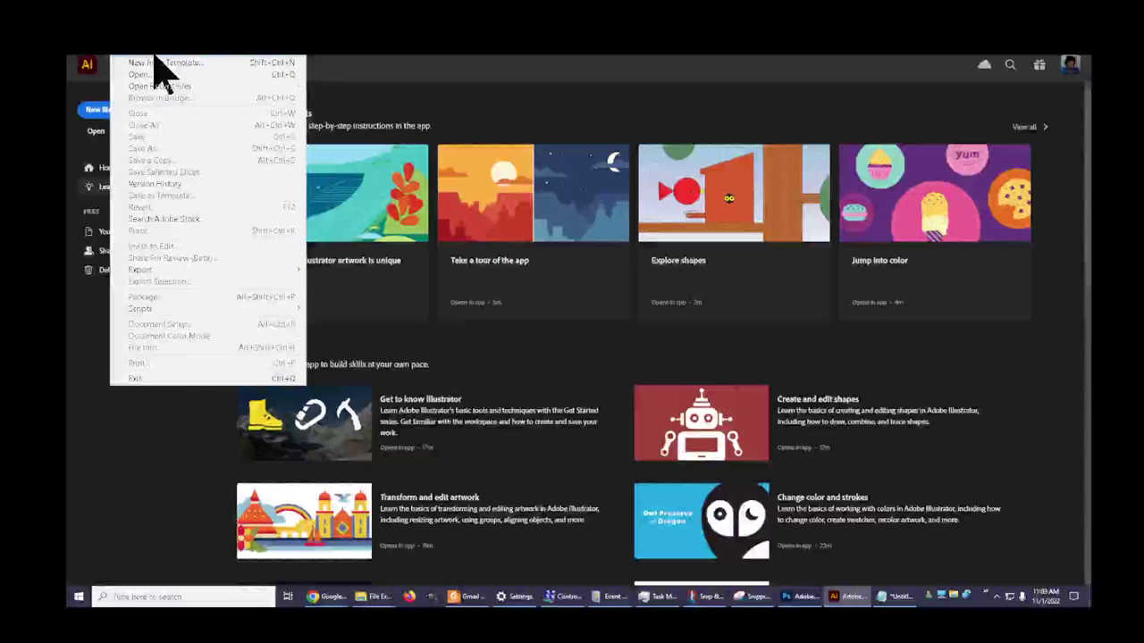
pyautogui.moveTo(166, 64)
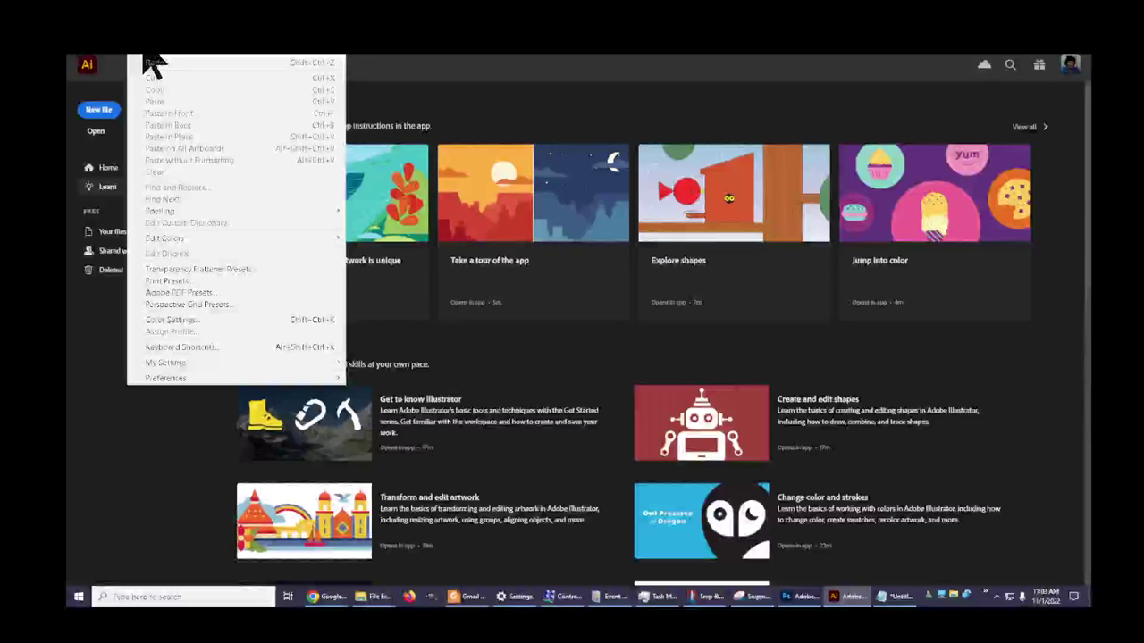
pyautogui.click(152, 62)
pyautogui.click(165, 63)
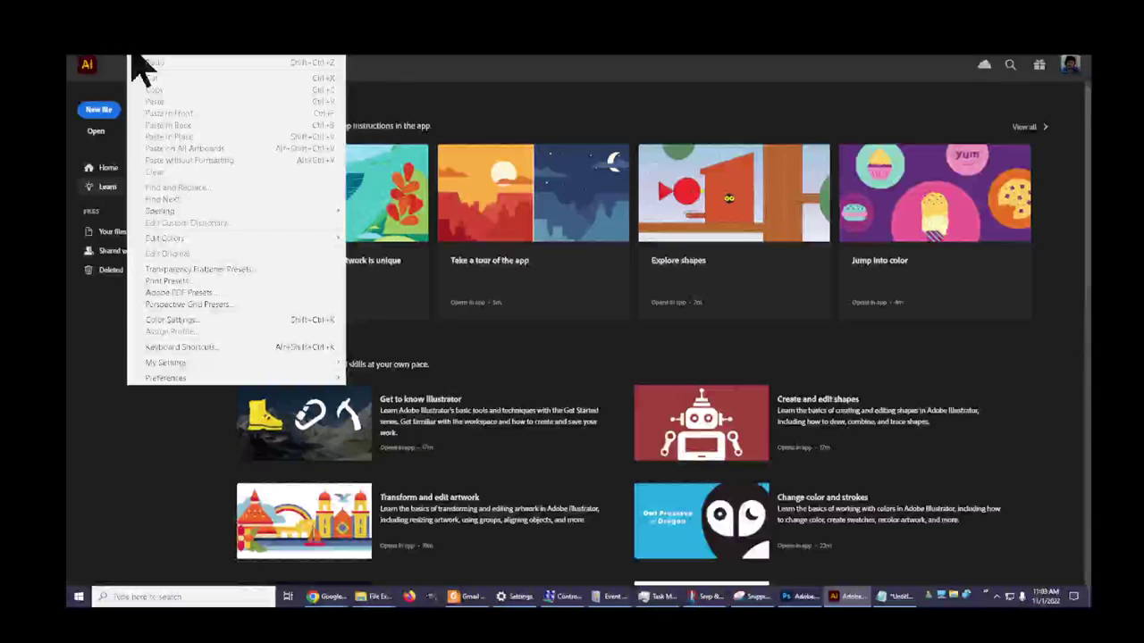
pyautogui.moveTo(169, 213)
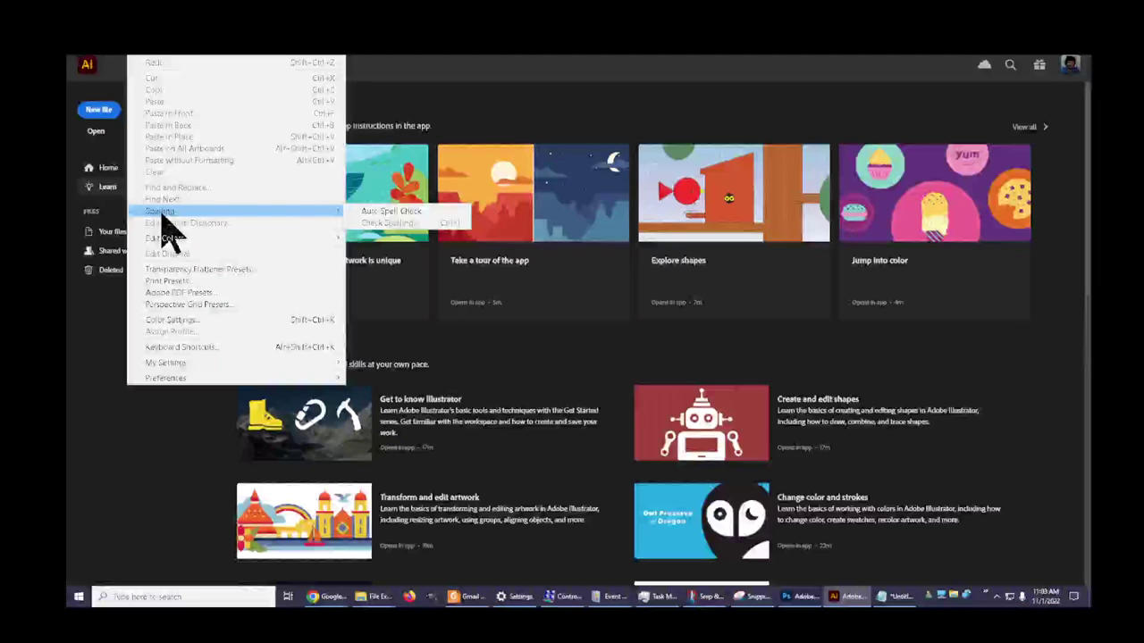
pyautogui.click(385, 215)
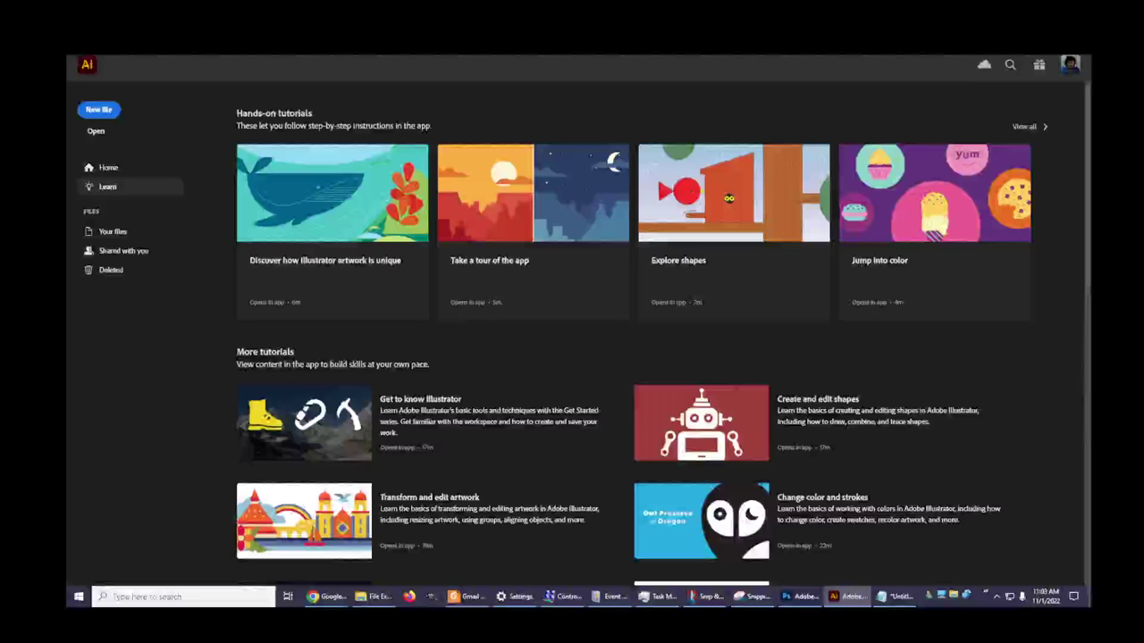
# Reopen Edit > Spelling to confirm Auto Spell Check is ticked.
pyautogui.click(120, 64)
pyautogui.moveTo(132, 64)
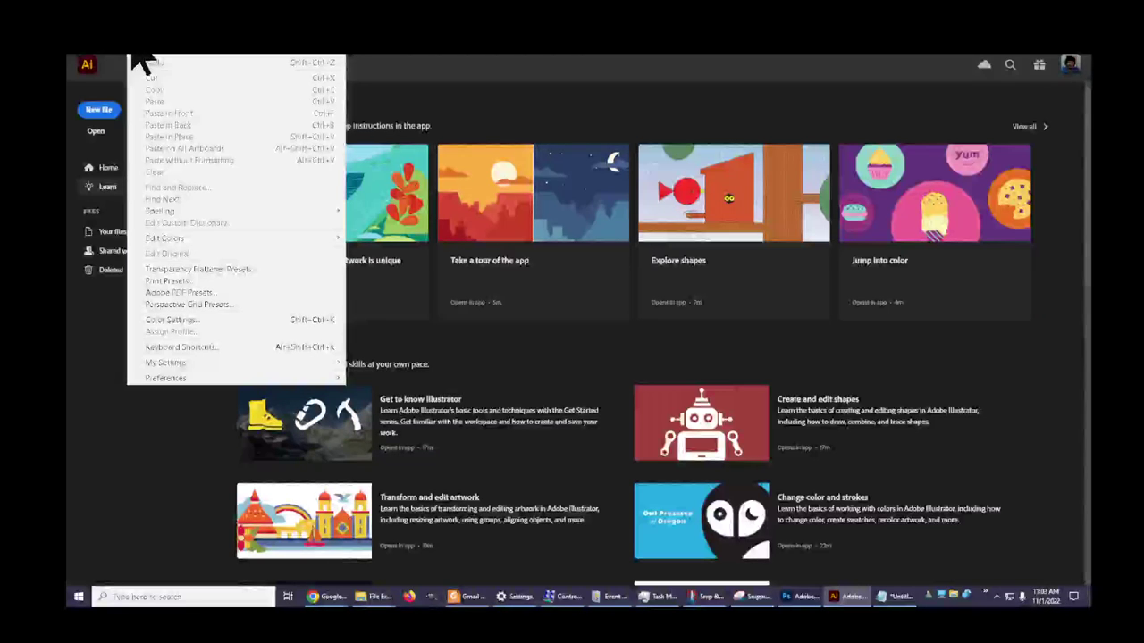
pyautogui.moveTo(211, 215)
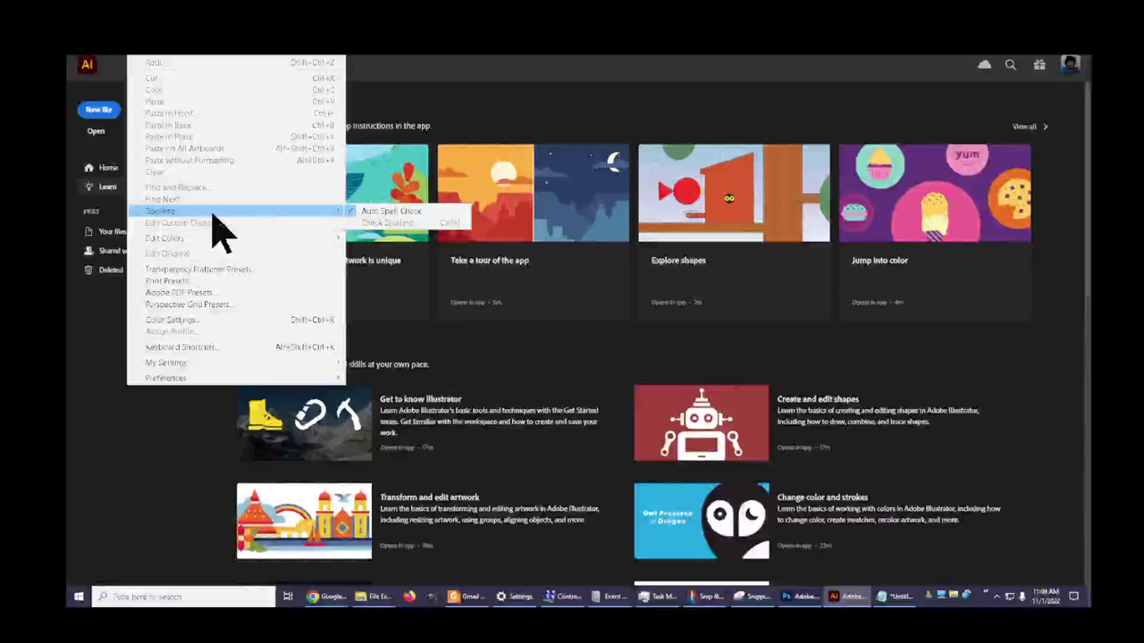
pyautogui.click(353, 212)
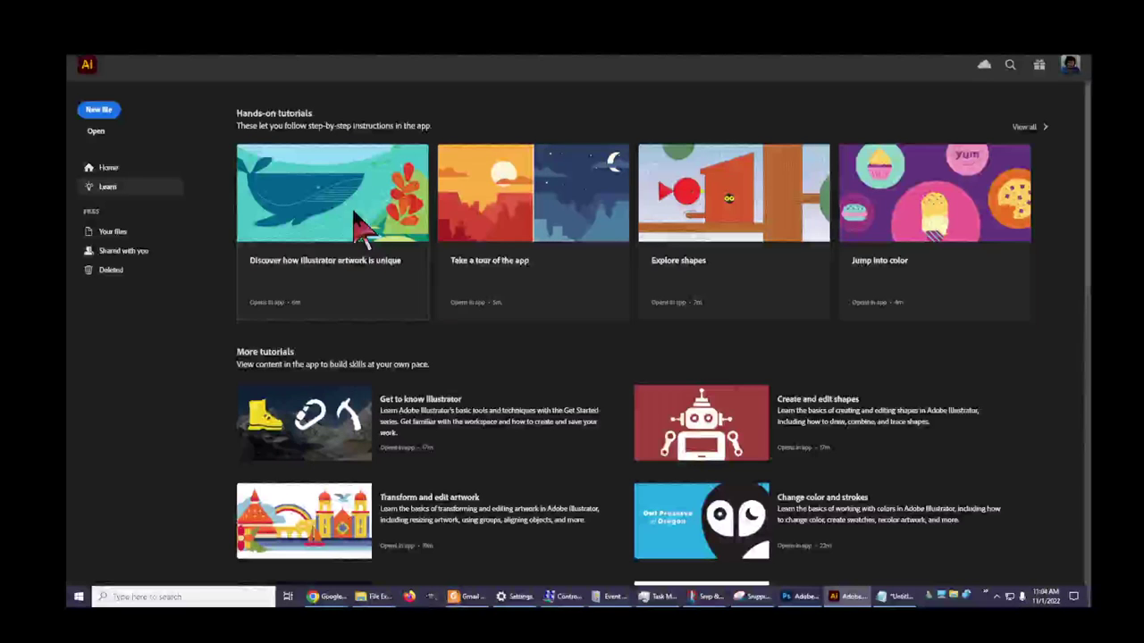
# Browse the Edit menu's Spelling, Edit Colors and Recolor with Preset submenus.
pyautogui.click(148, 65)
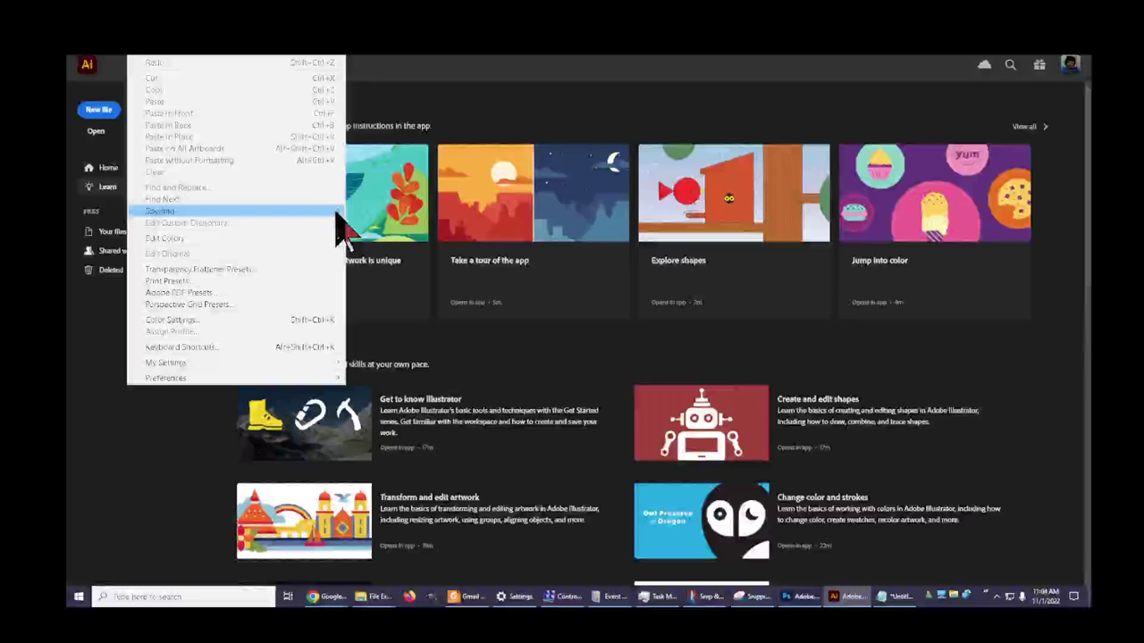
pyautogui.moveTo(337, 213)
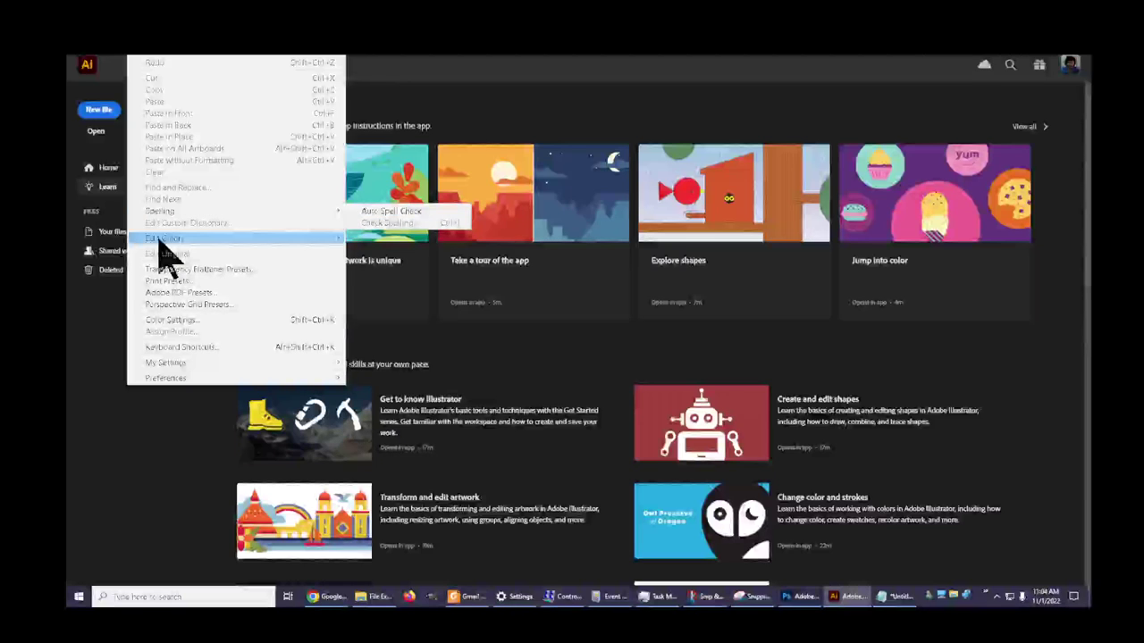
pyautogui.moveTo(165, 239)
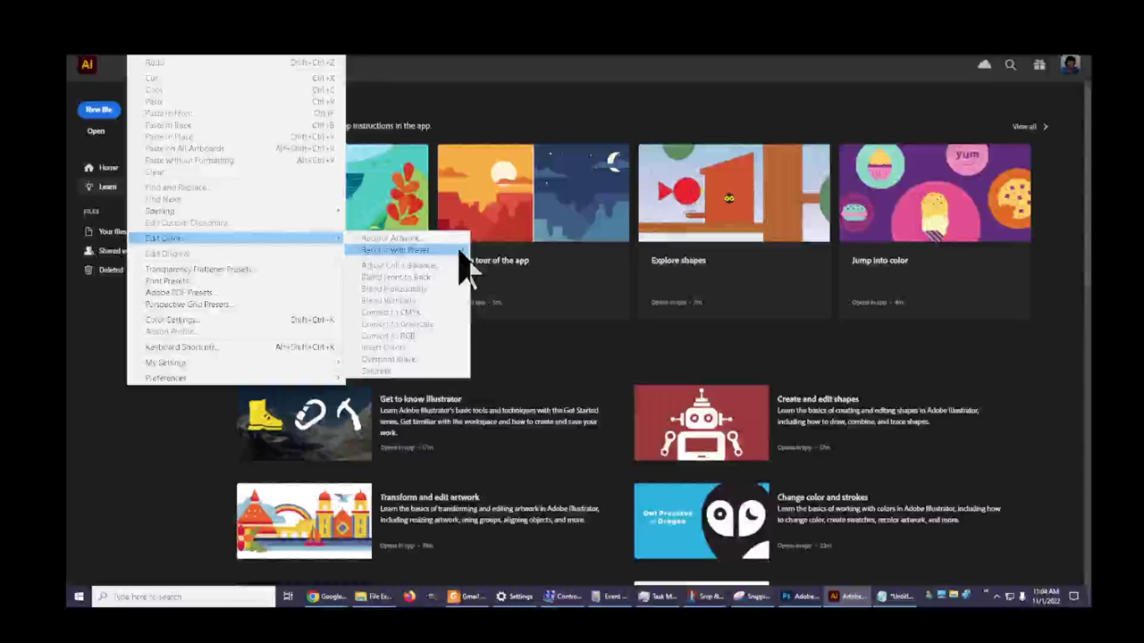
pyautogui.moveTo(458, 250)
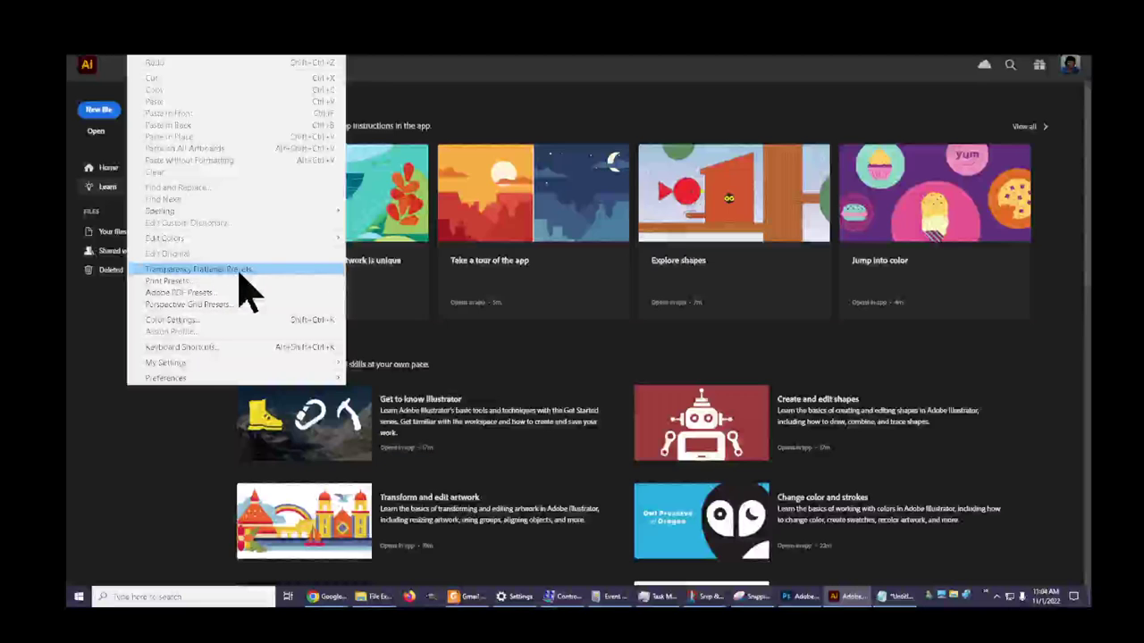
# Open the Transparency Flattener Presets dialog from the Edit menu.
pyautogui.click(246, 288)
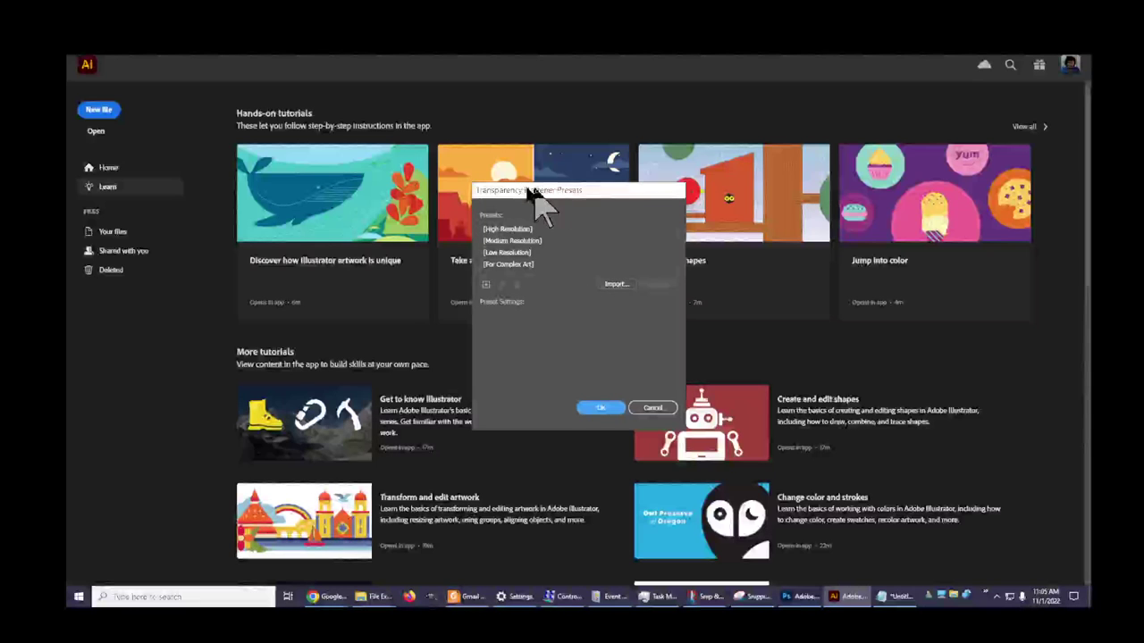
# Cancel the Transparency Flattener Presets dialog and bring the Edit menu back up.
pyautogui.click(653, 409)
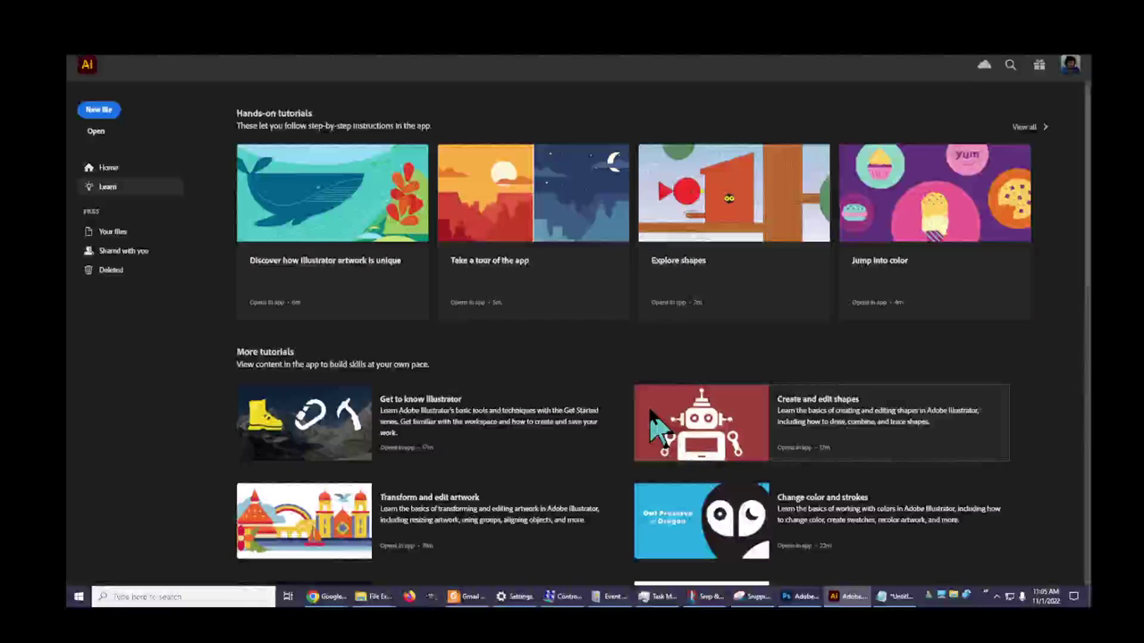
pyautogui.click(125, 64)
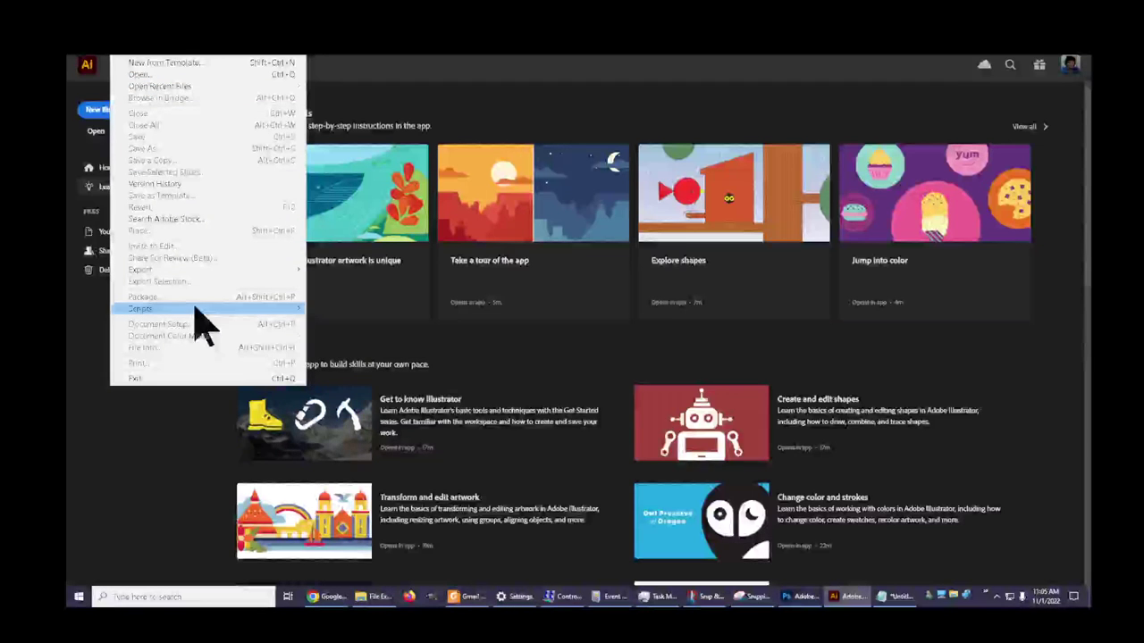
pyautogui.moveTo(141, 61)
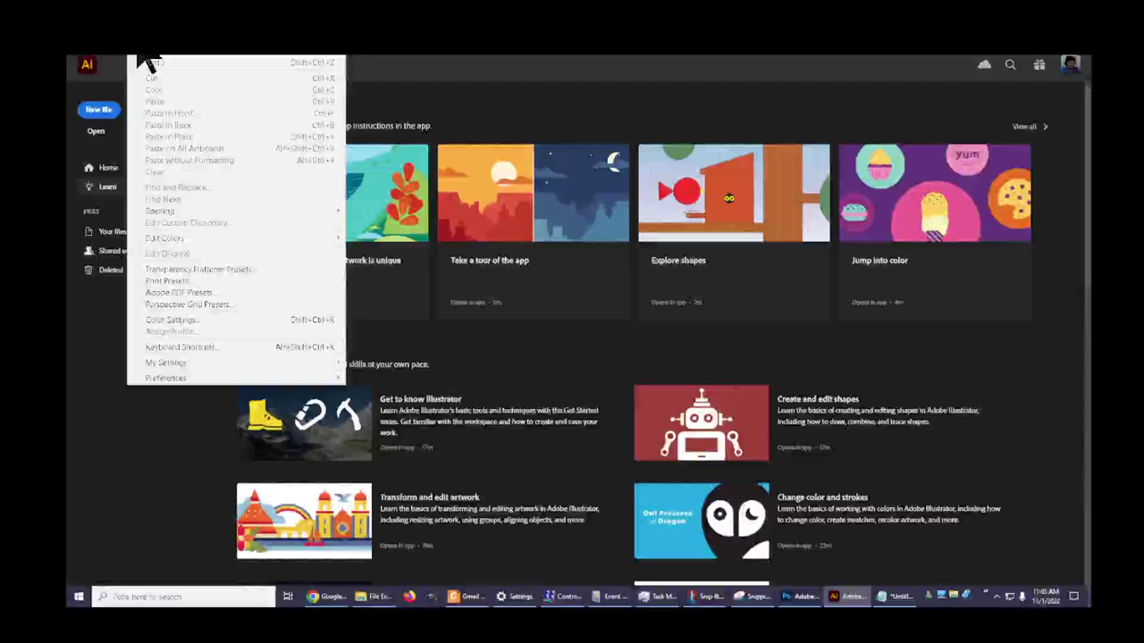
# Open Edit > Print Presets and create a new preset, Print Preset 1.
pyautogui.click(161, 284)
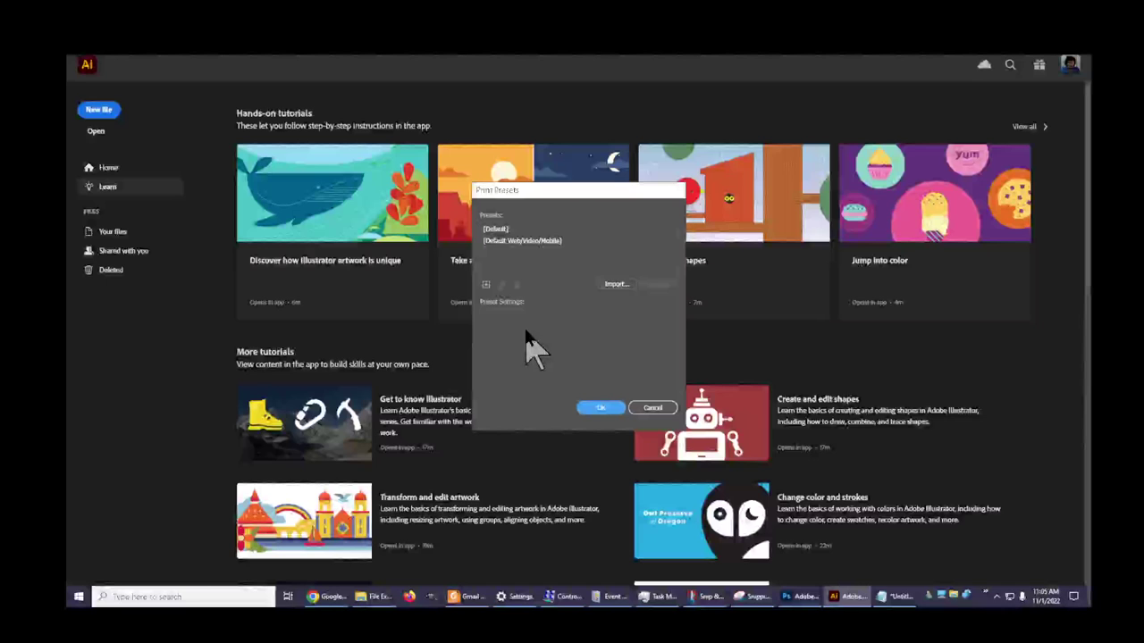
pyautogui.click(486, 286)
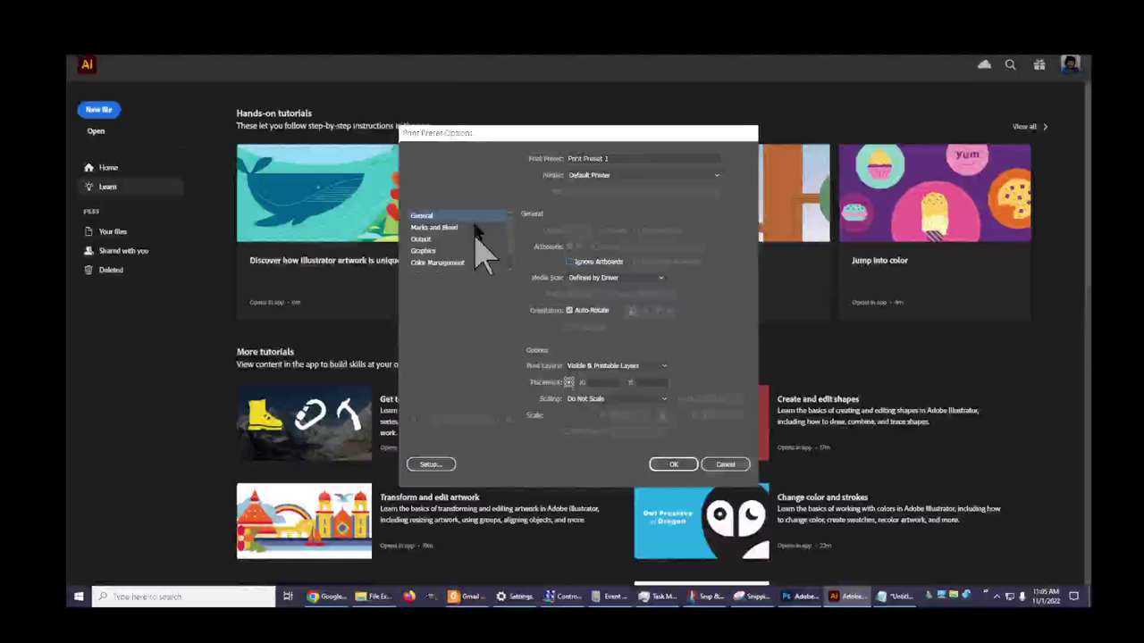
# Rename Print Preset 1 to PDFprinting and choose Fit to Page for Scaling.
pyautogui.click(612, 159)
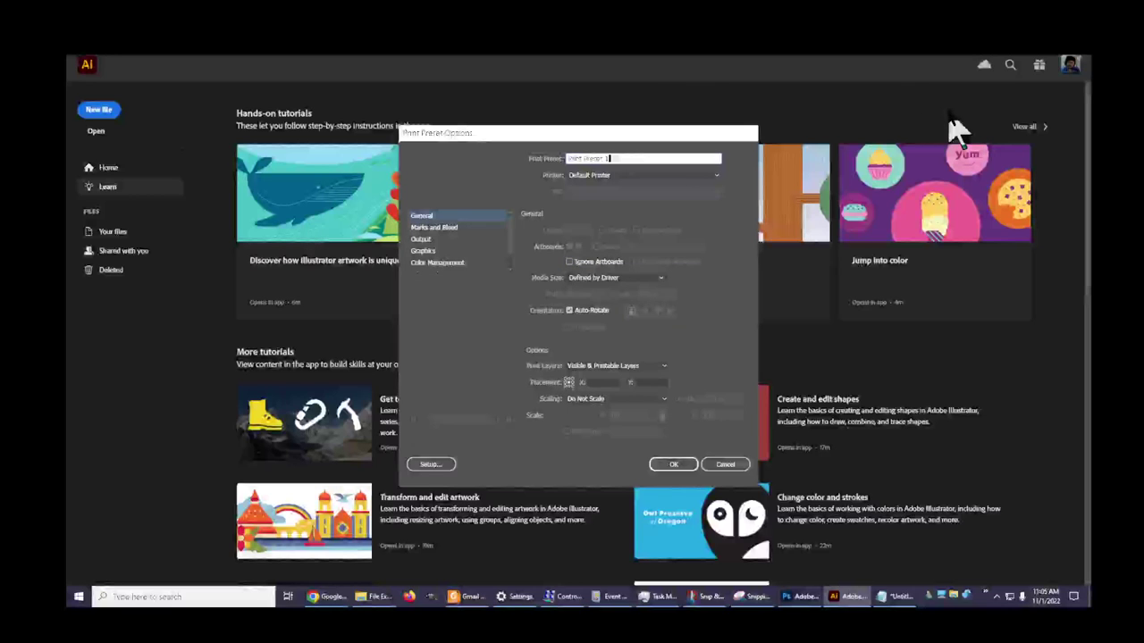
pyautogui.press('BackSpace')
pyautogui.press('BackSpace')
pyautogui.press('BackSpace')
pyautogui.press('BackSpace')
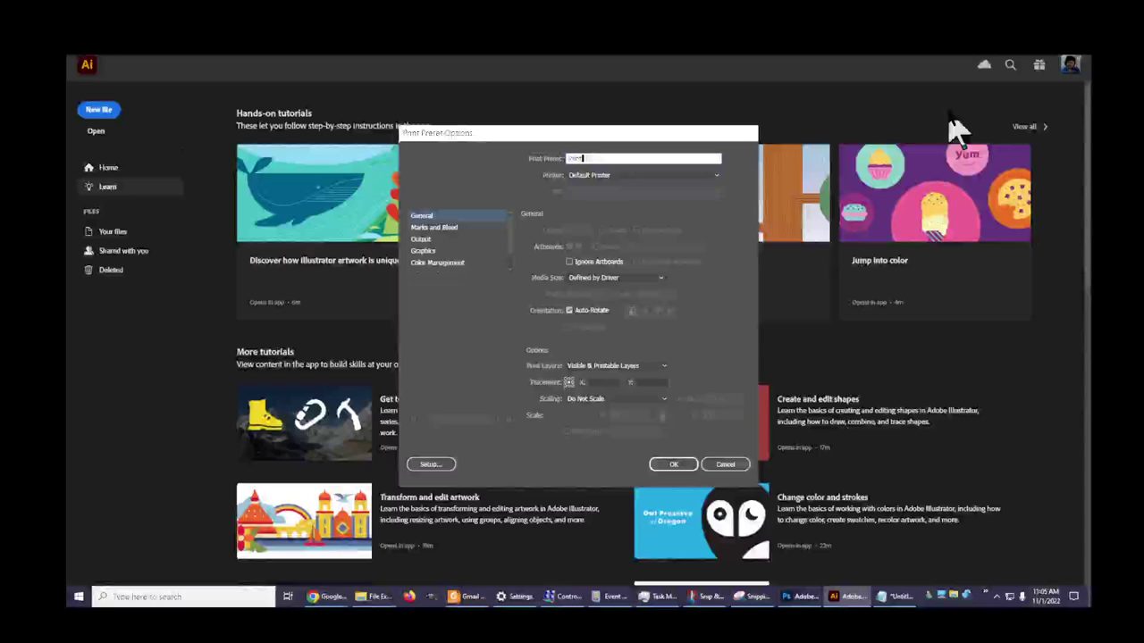
pyautogui.press('BackSpace')
pyautogui.press('BackSpace')
pyautogui.press('BackSpace')
pyautogui.press('BackSpace')
pyautogui.press('BackSpace')
pyautogui.press('BackSpace')
pyautogui.press('BackSpace')
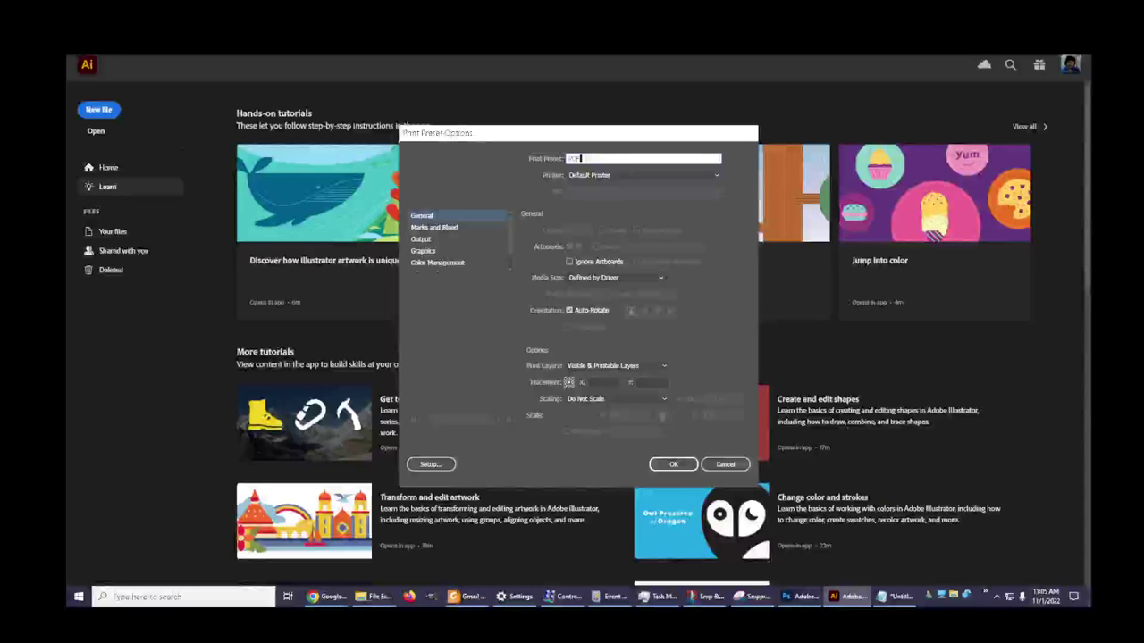
pyautogui.write('POPEN')
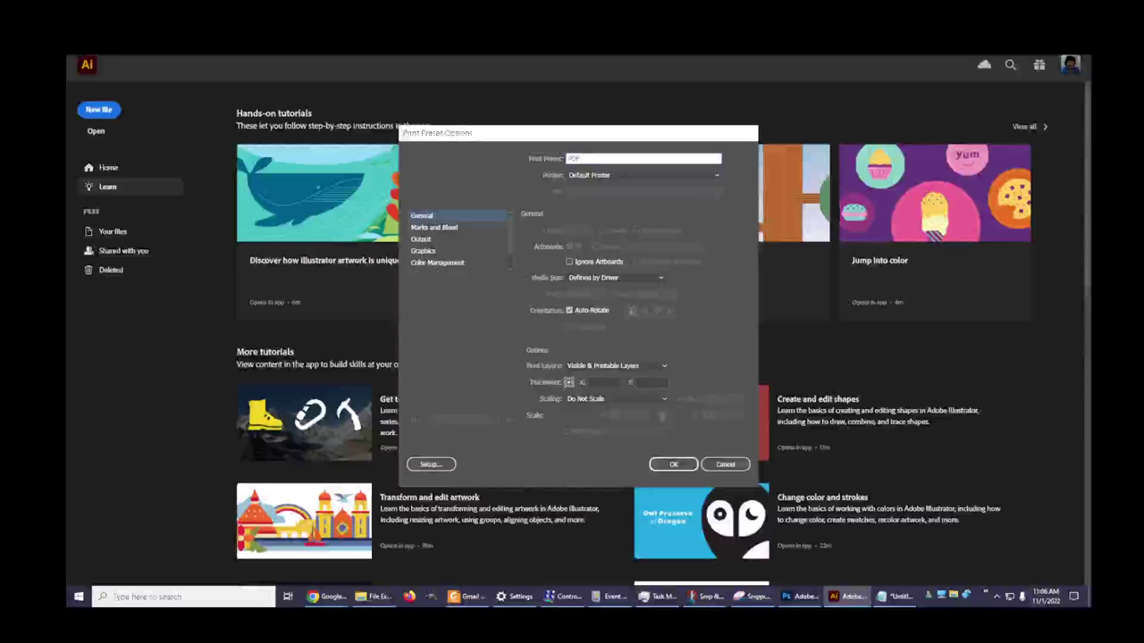
pyautogui.write('m')
pyautogui.write('ting')
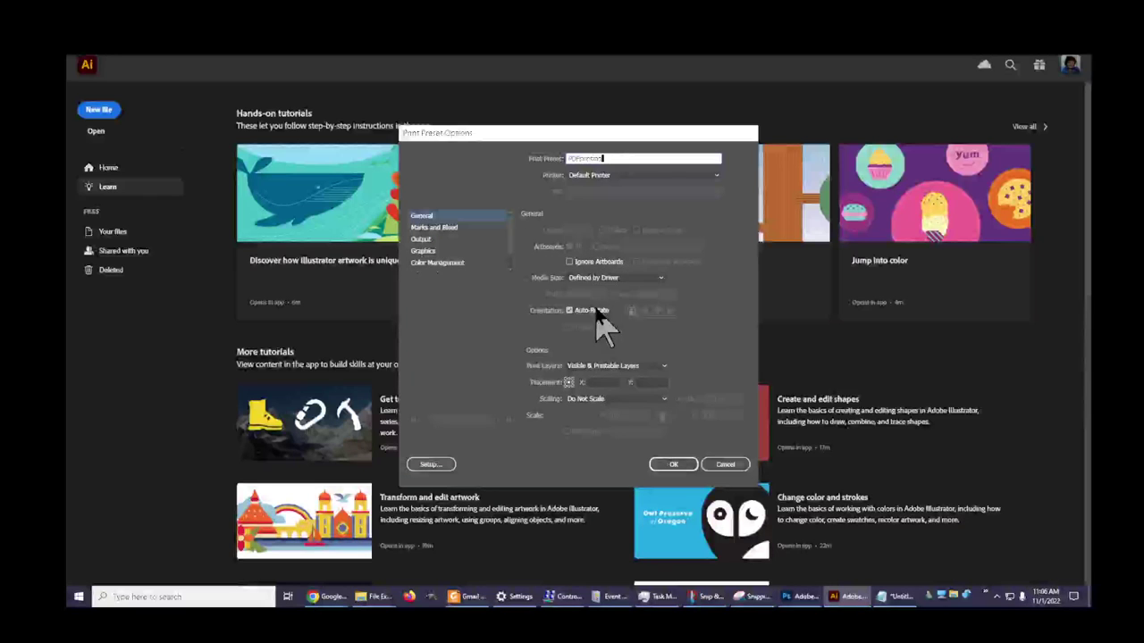
pyautogui.click(606, 399)
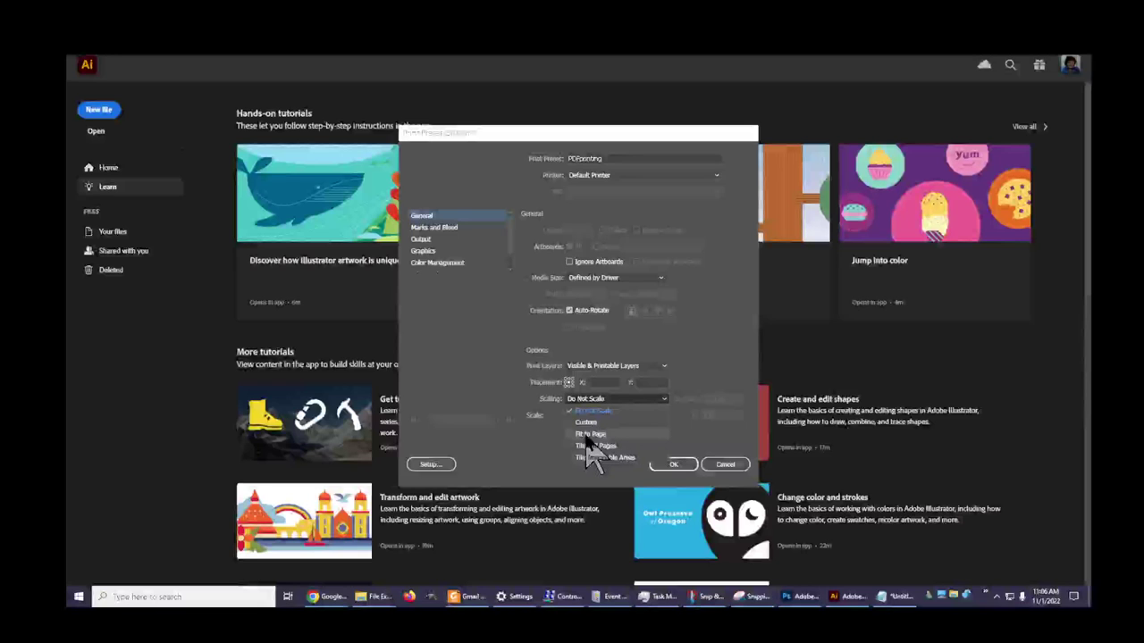
pyautogui.click(588, 435)
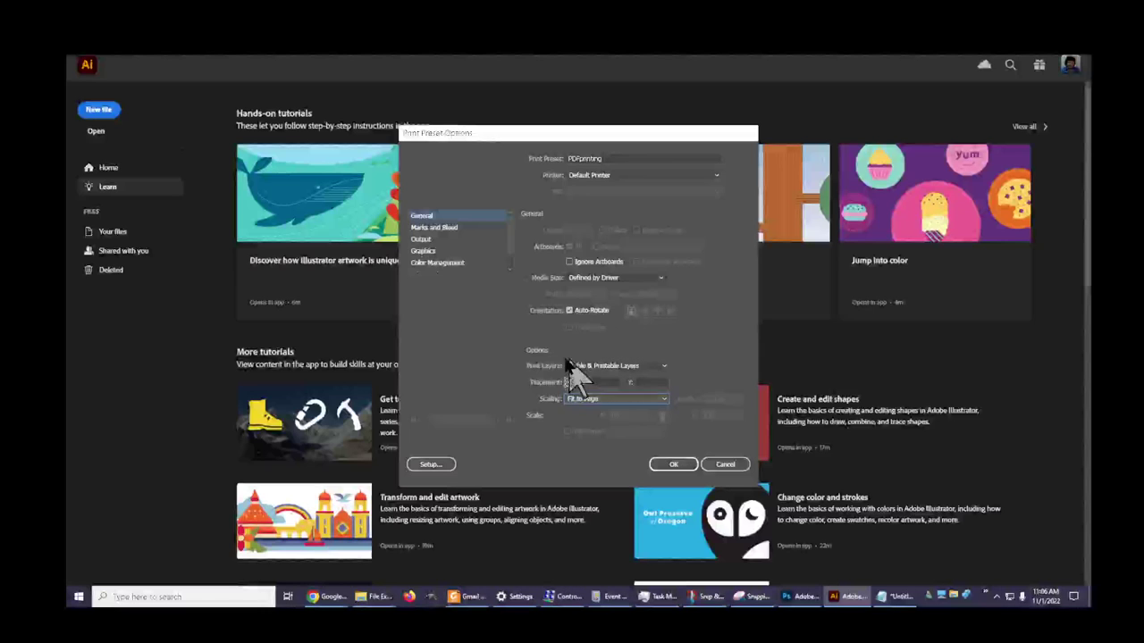
# Review PDFprinting's Marks and Bleed, Output, Graphics, Color Management and Advanced pages, then its Summary.
pyautogui.click(438, 228)
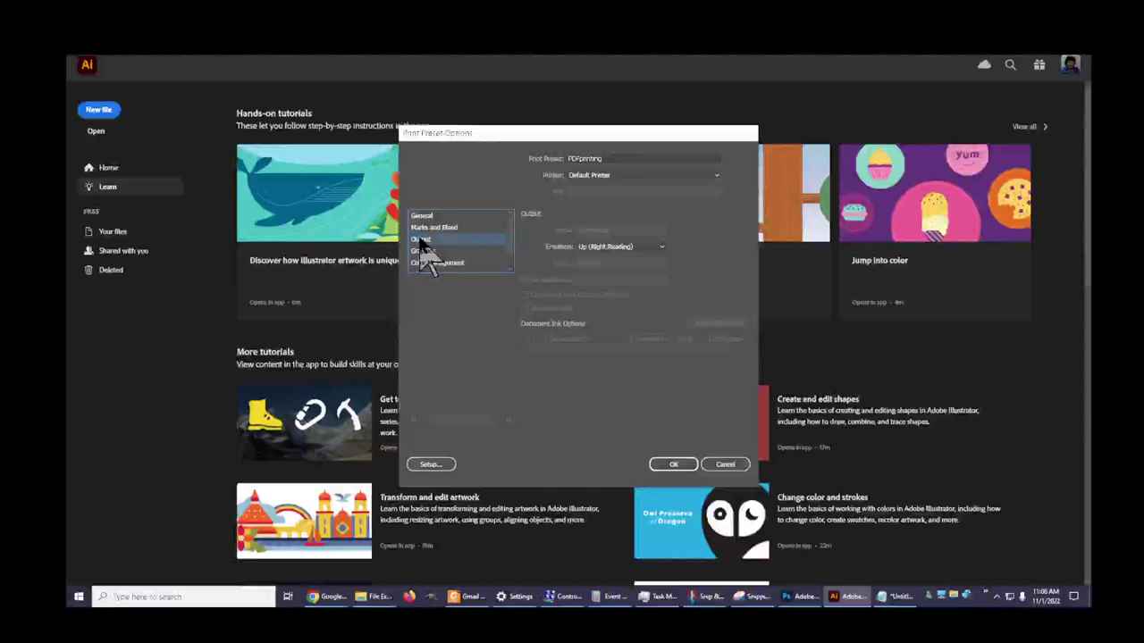
pyautogui.click(422, 241)
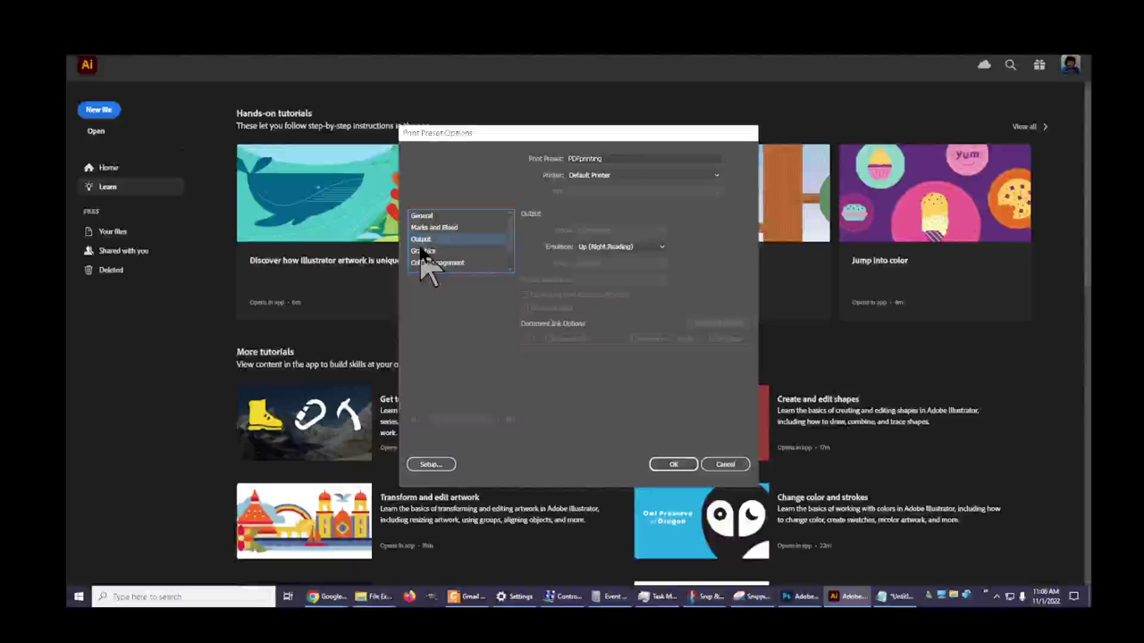
pyautogui.click(422, 253)
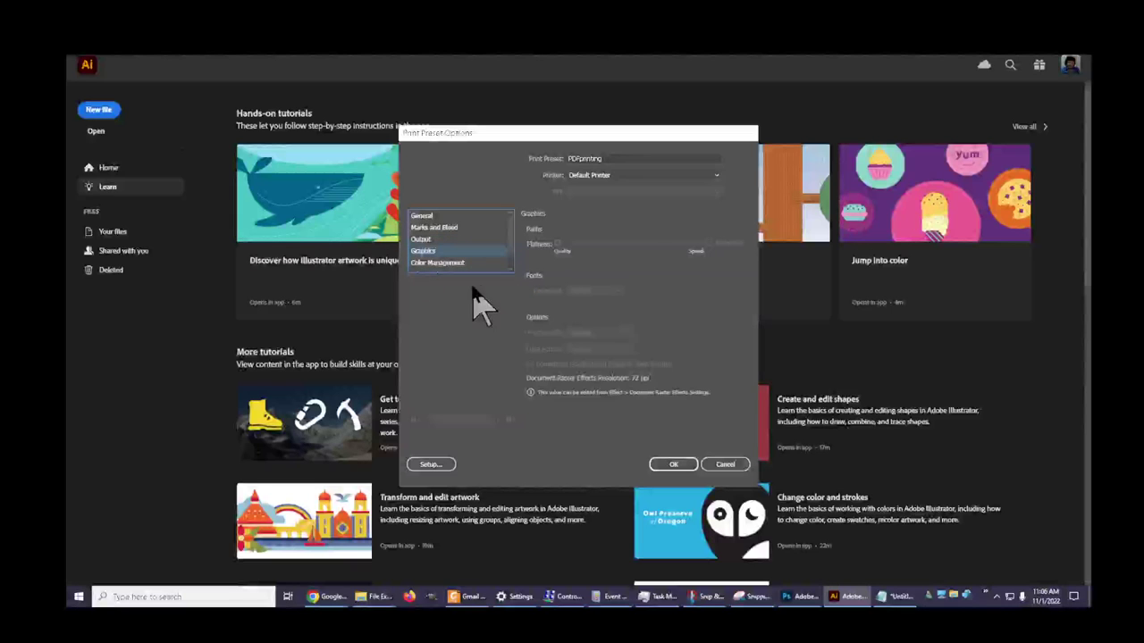
pyautogui.click(411, 263)
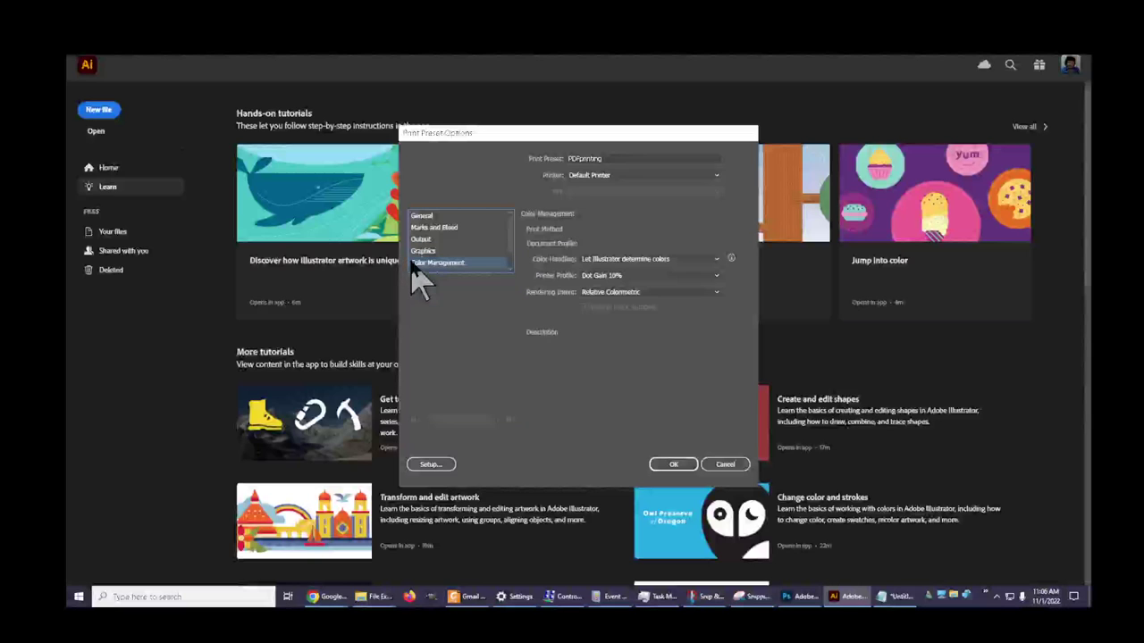
pyautogui.scroll(-1, 482, 241)
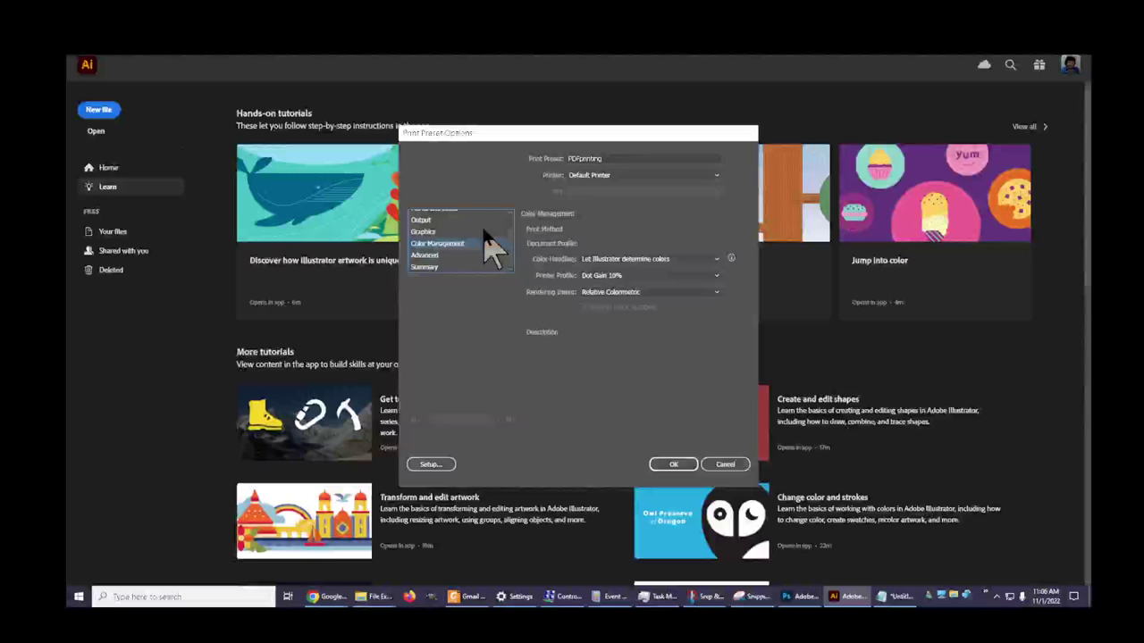
pyautogui.click(426, 256)
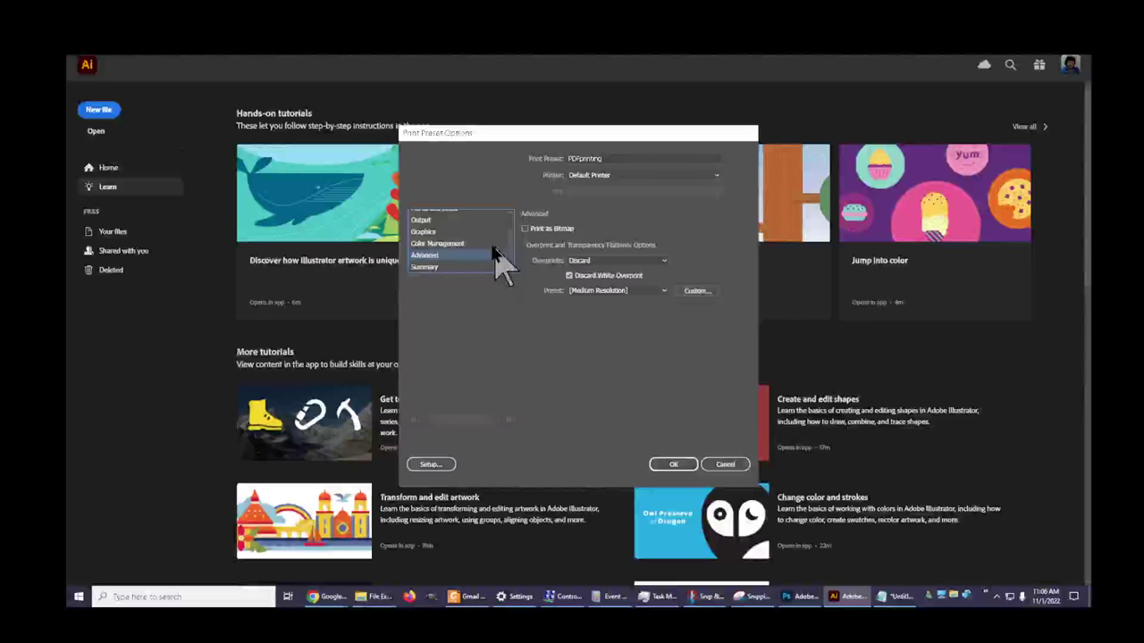
pyautogui.click(429, 267)
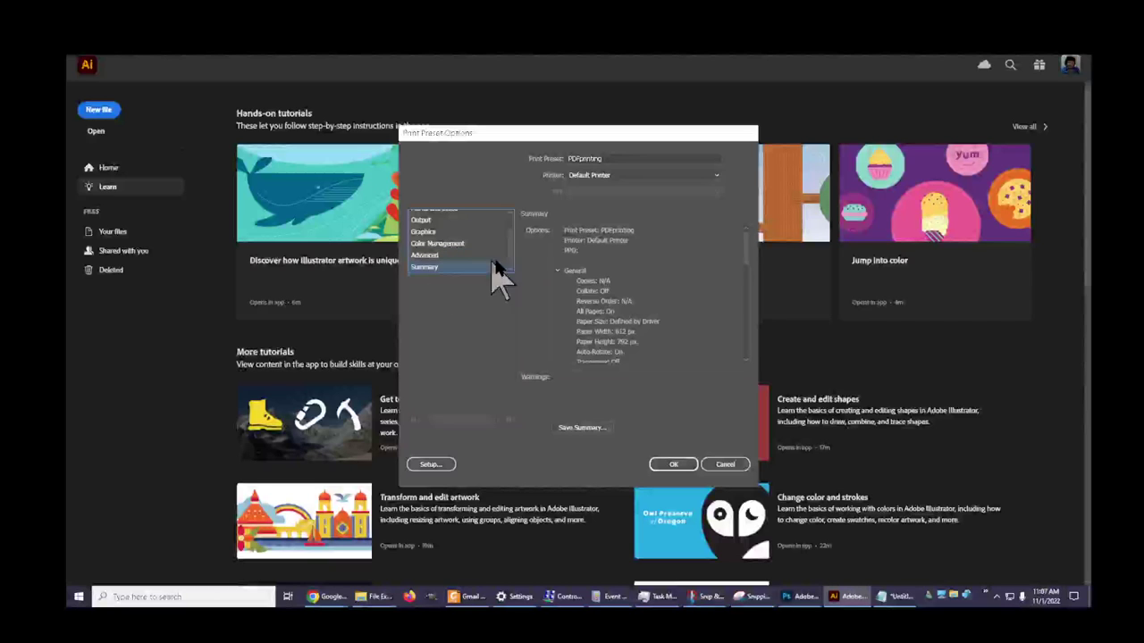
pyautogui.scroll(-4, 722, 262)
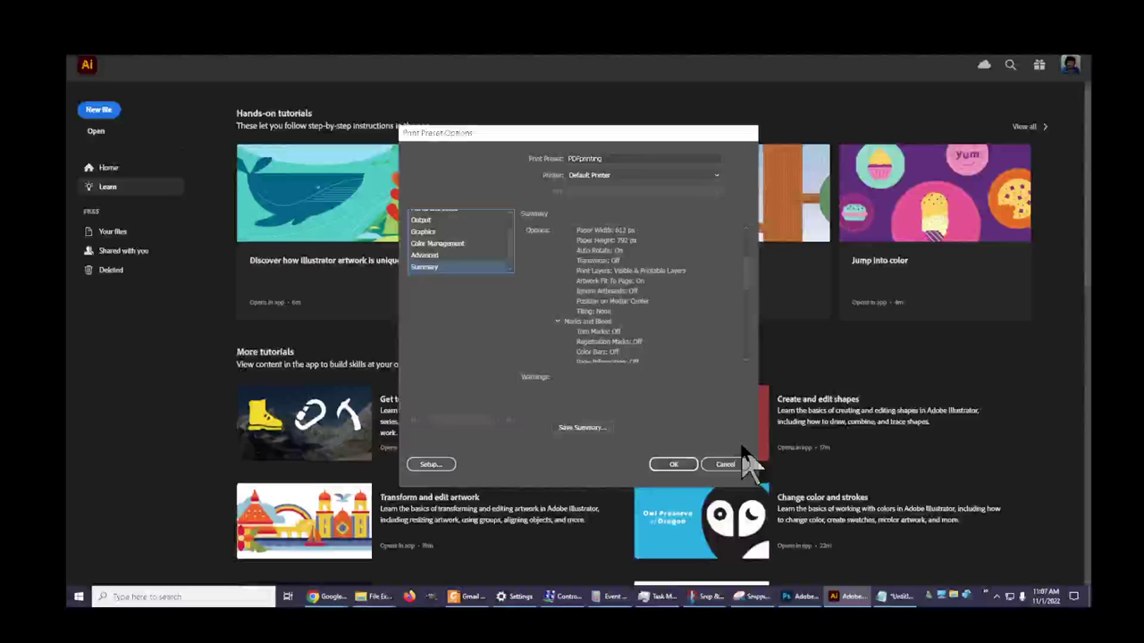
# Save the PDFprinting print preset, then bring up and scroll the Adobe PDF Presets list.
pyautogui.click(672, 467)
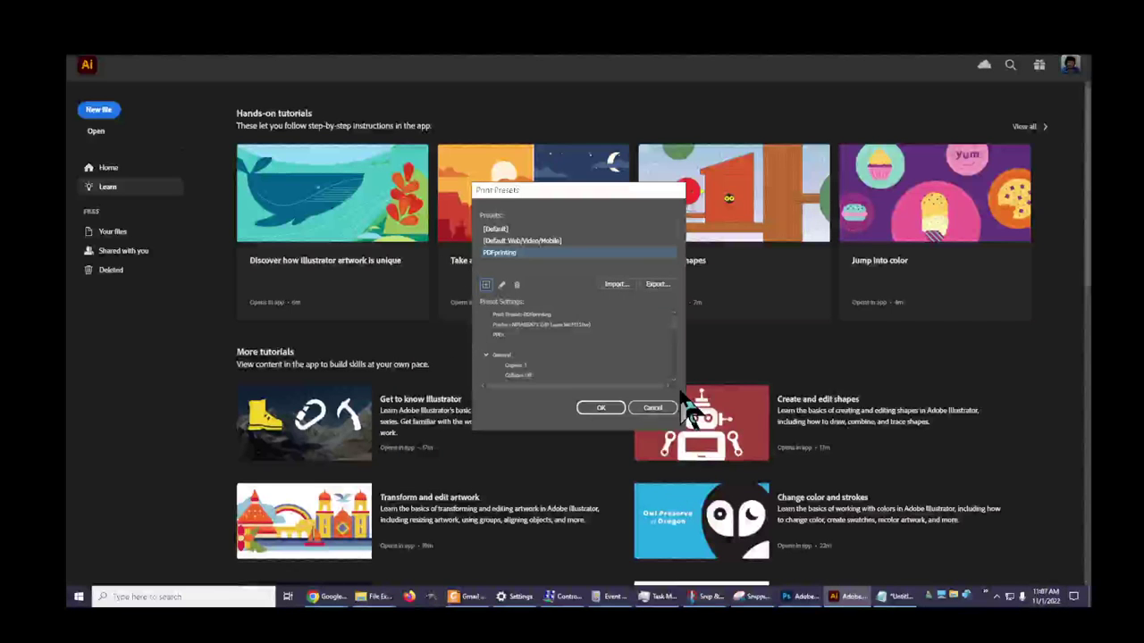
pyautogui.click(600, 411)
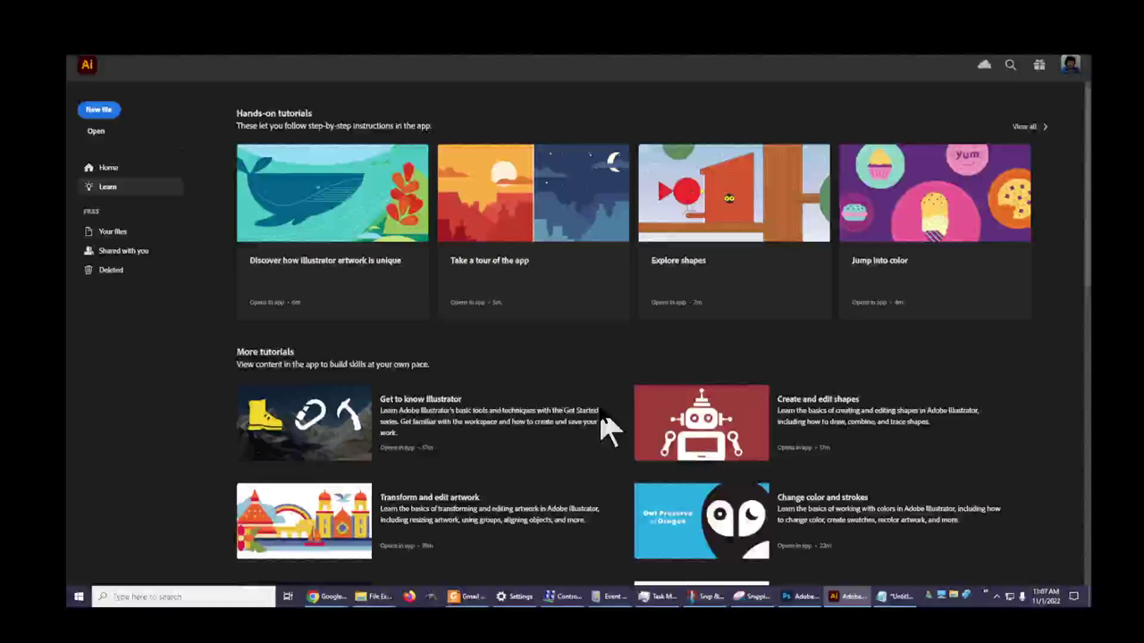
pyautogui.click(143, 63)
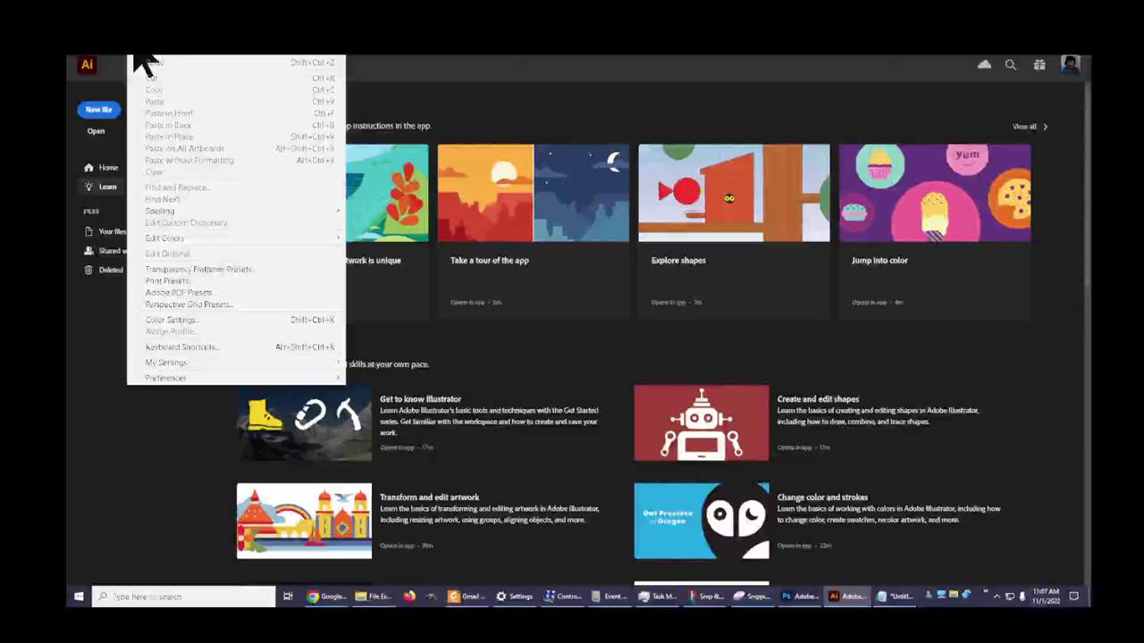
pyautogui.click(187, 294)
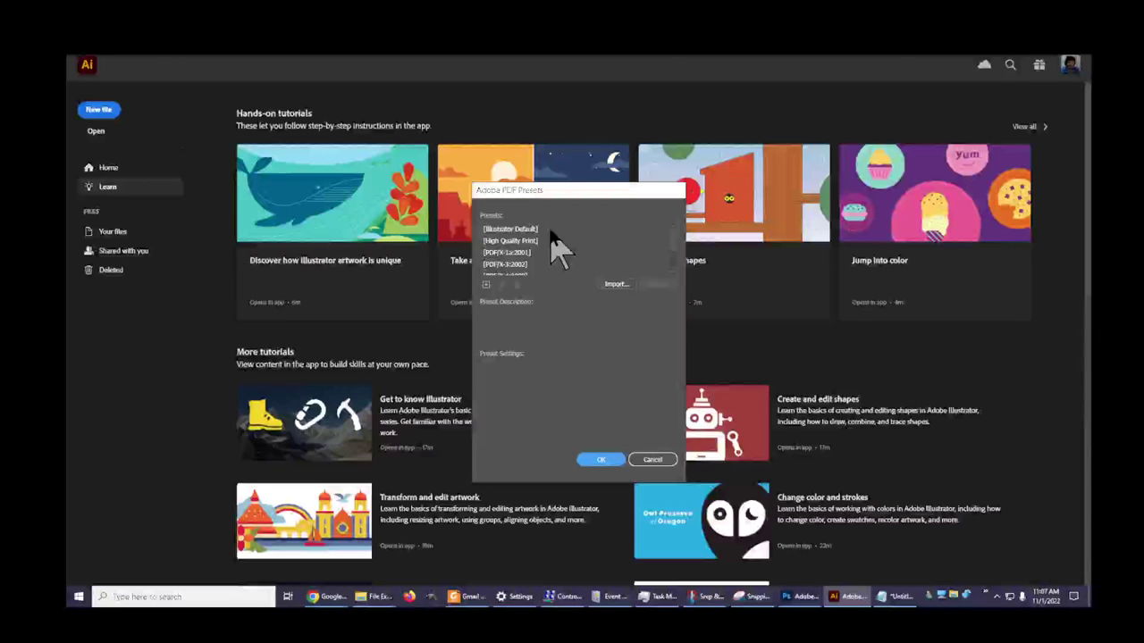
pyautogui.scroll(-1, 554, 246)
pyautogui.scroll(-1, 554, 246)
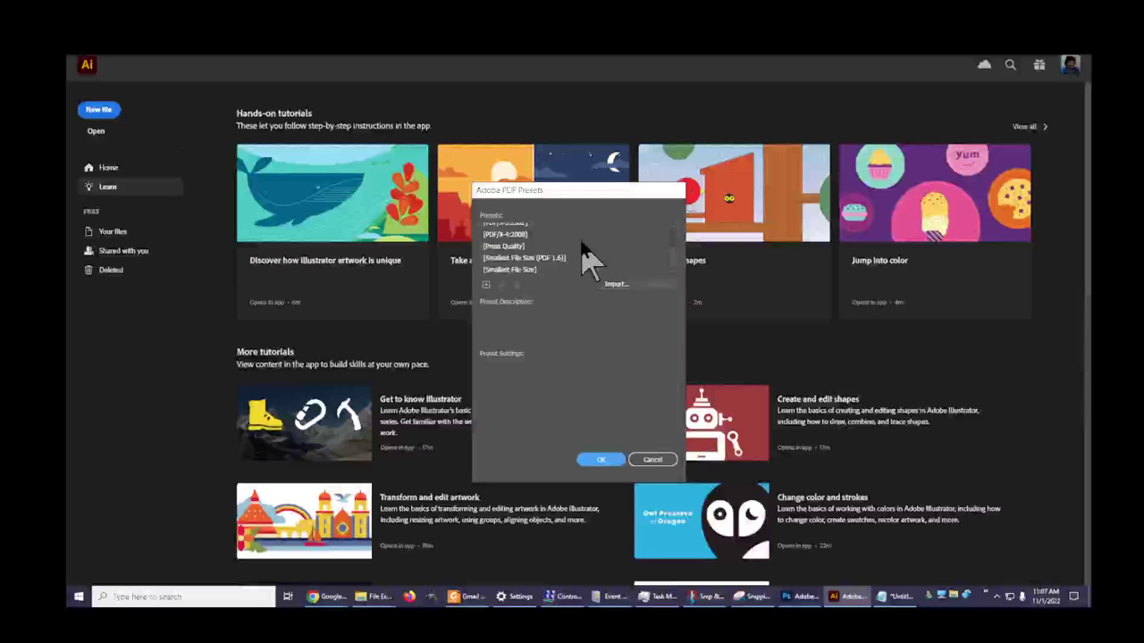
pyautogui.scroll(3, 540, 272)
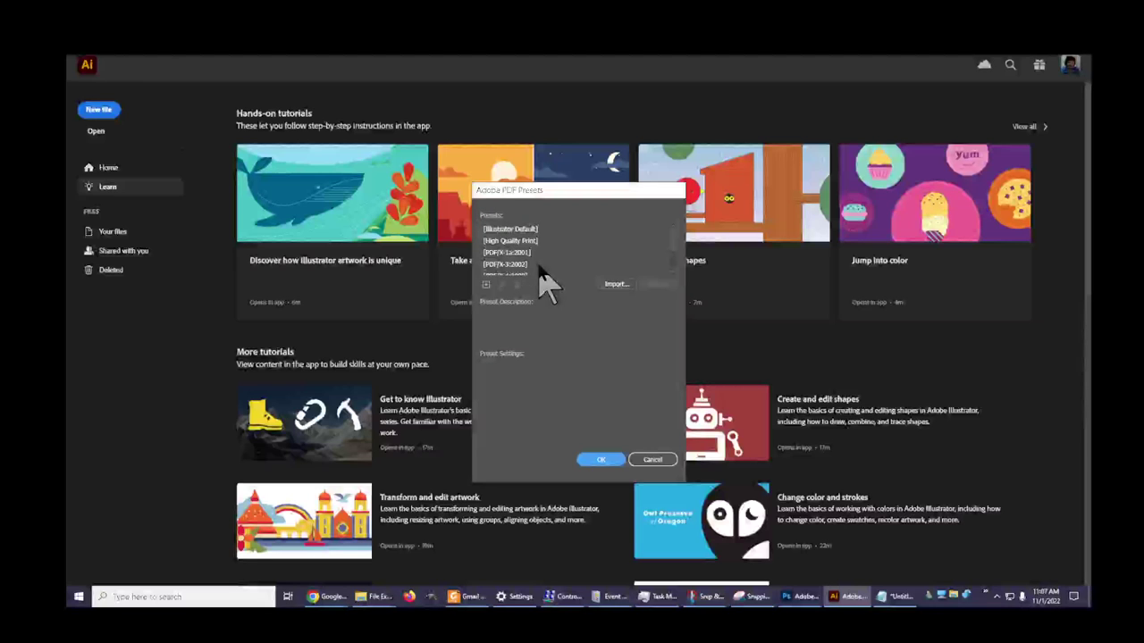
pyautogui.scroll(-1, 538, 272)
pyautogui.scroll(-1, 540, 279)
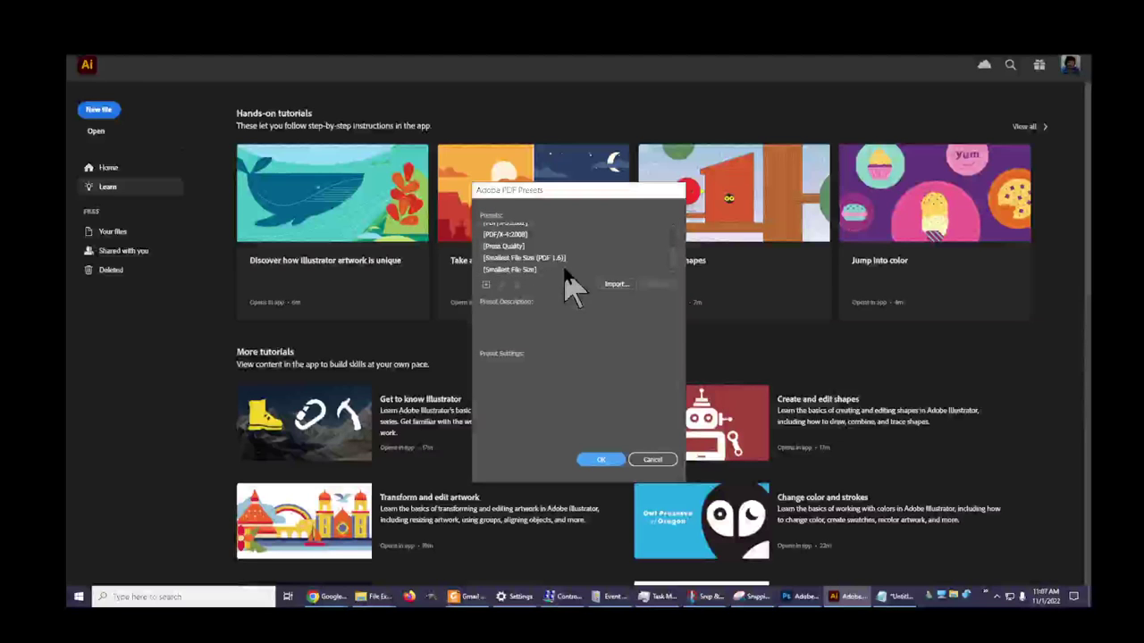
# Start Adobe PDF Preset 1 keeping Acrobat 7 (PDF 1.6) and no PDF/X standard, then show Compression.
pyautogui.click(485, 285)
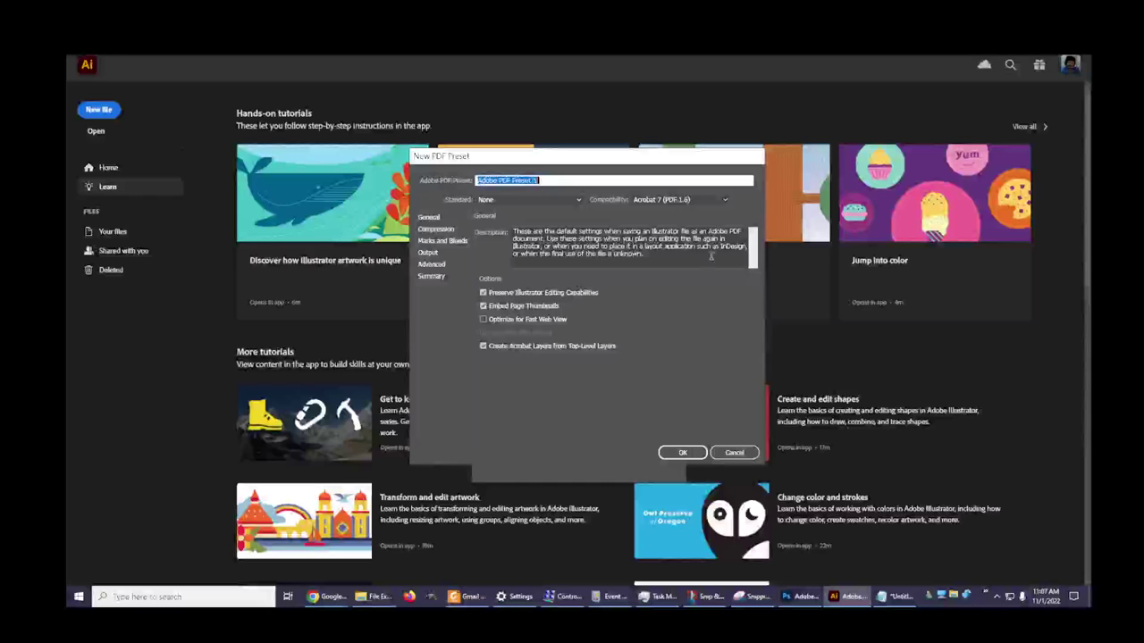
pyautogui.click(725, 200)
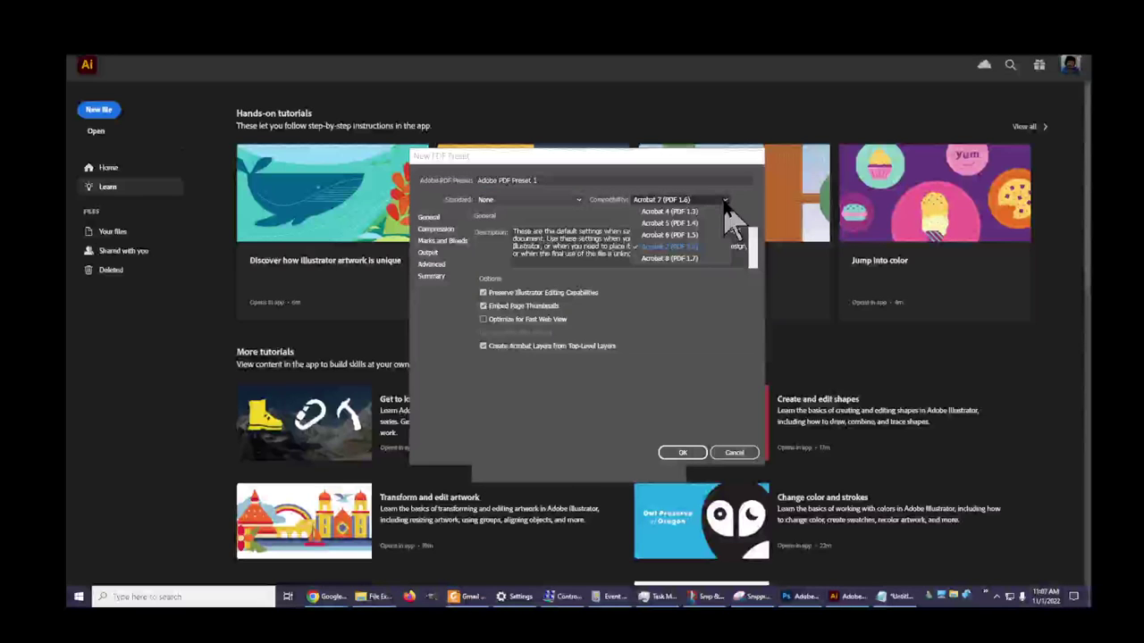
pyautogui.click(724, 200)
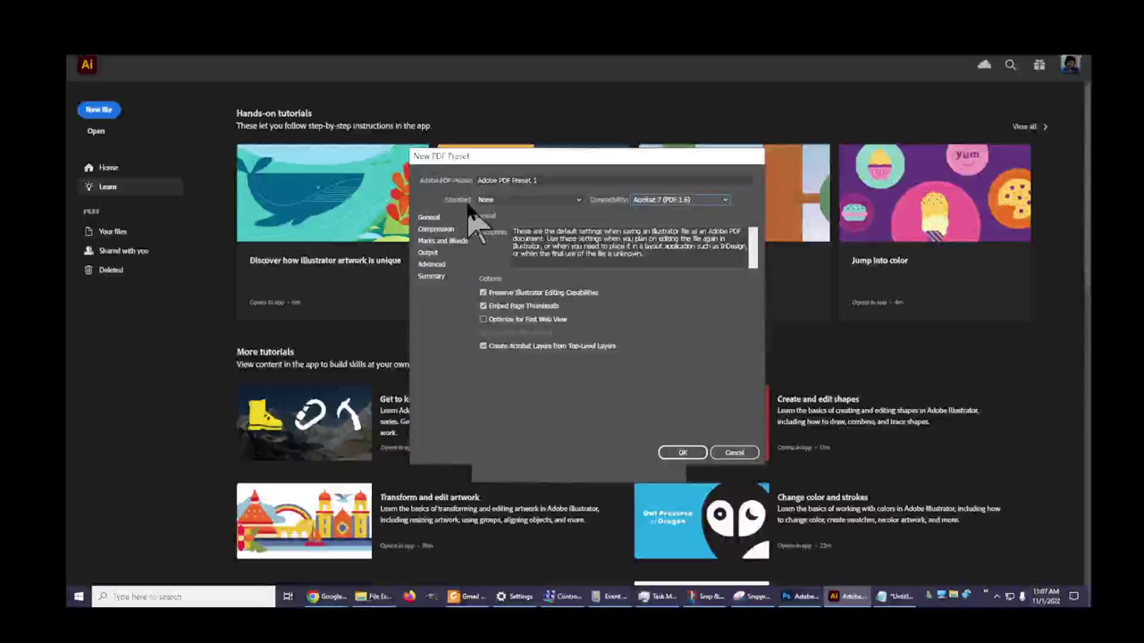
pyautogui.click(578, 201)
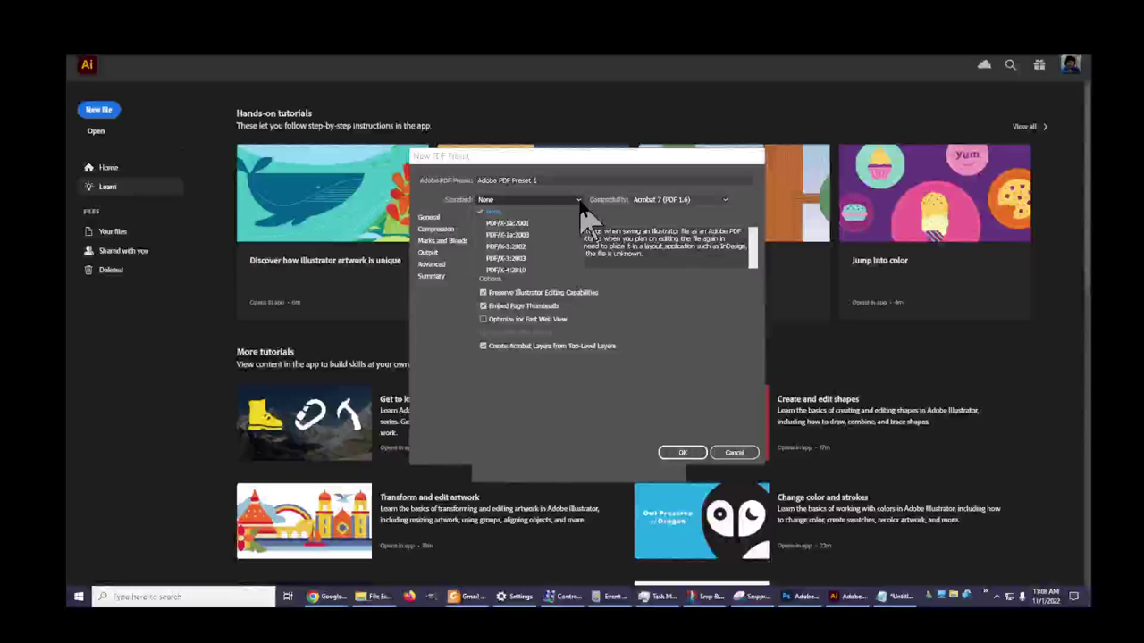
pyautogui.click(581, 215)
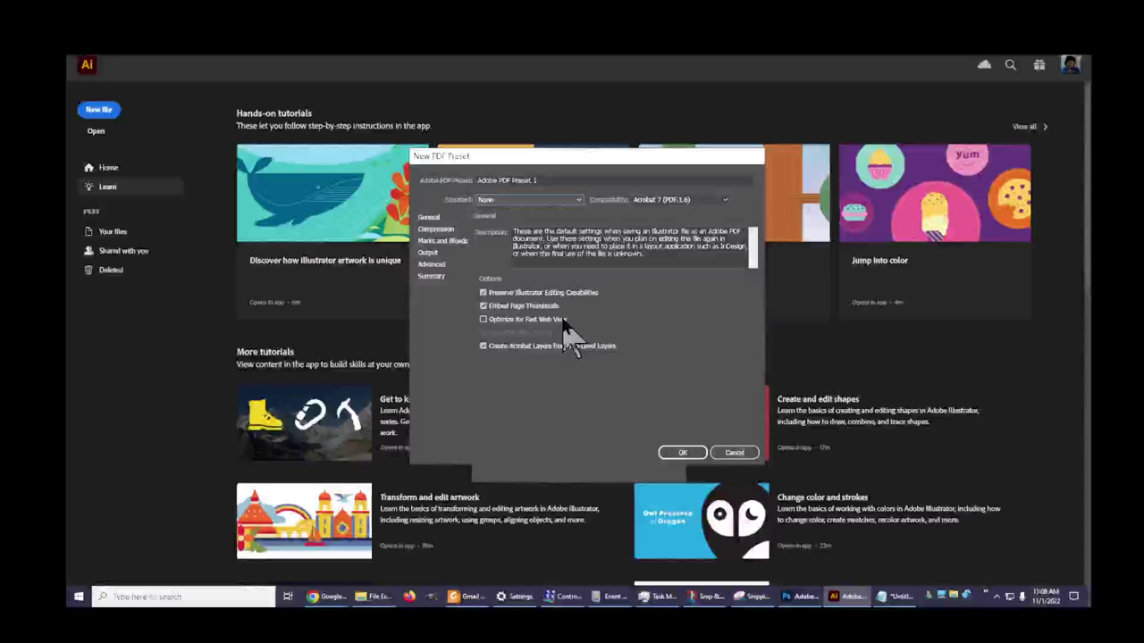
pyautogui.click(435, 230)
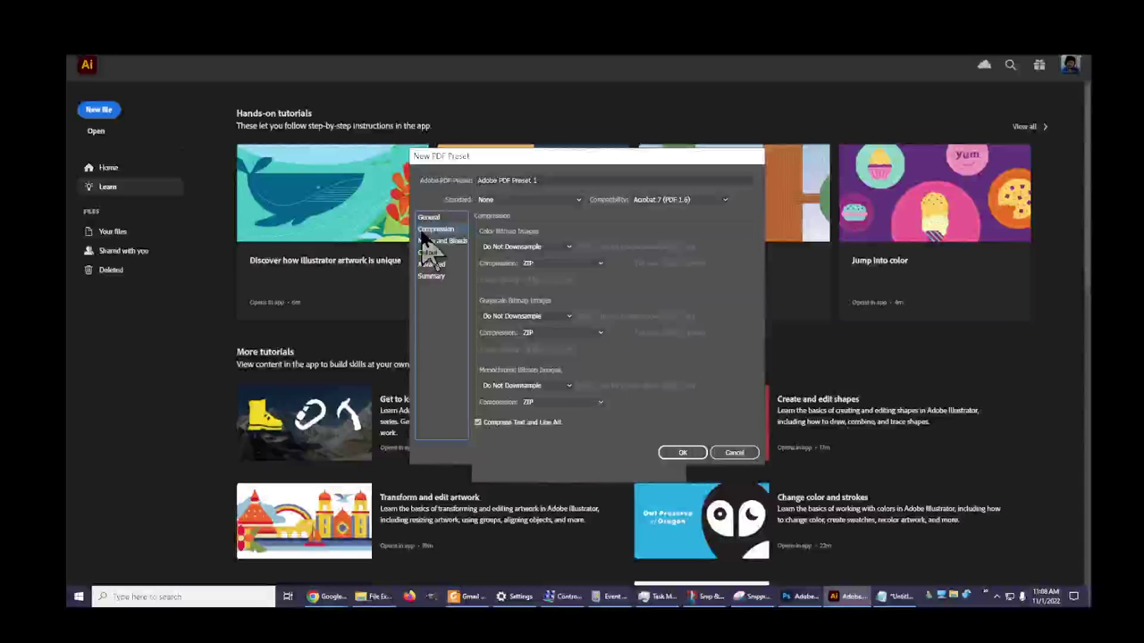
pyautogui.click(444, 242)
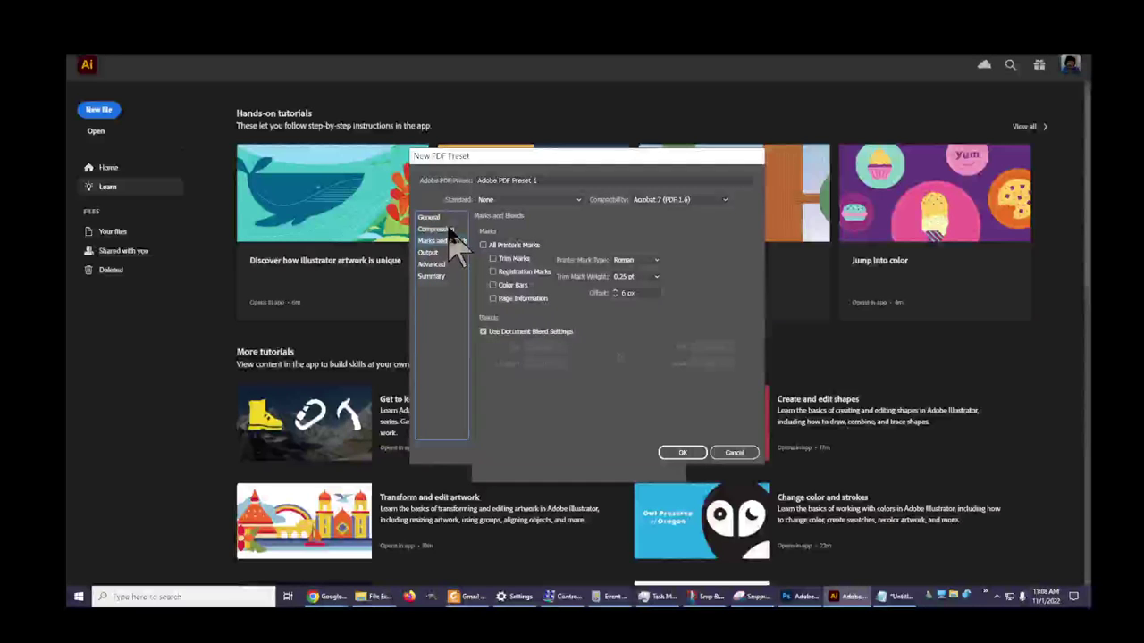
pyautogui.click(450, 229)
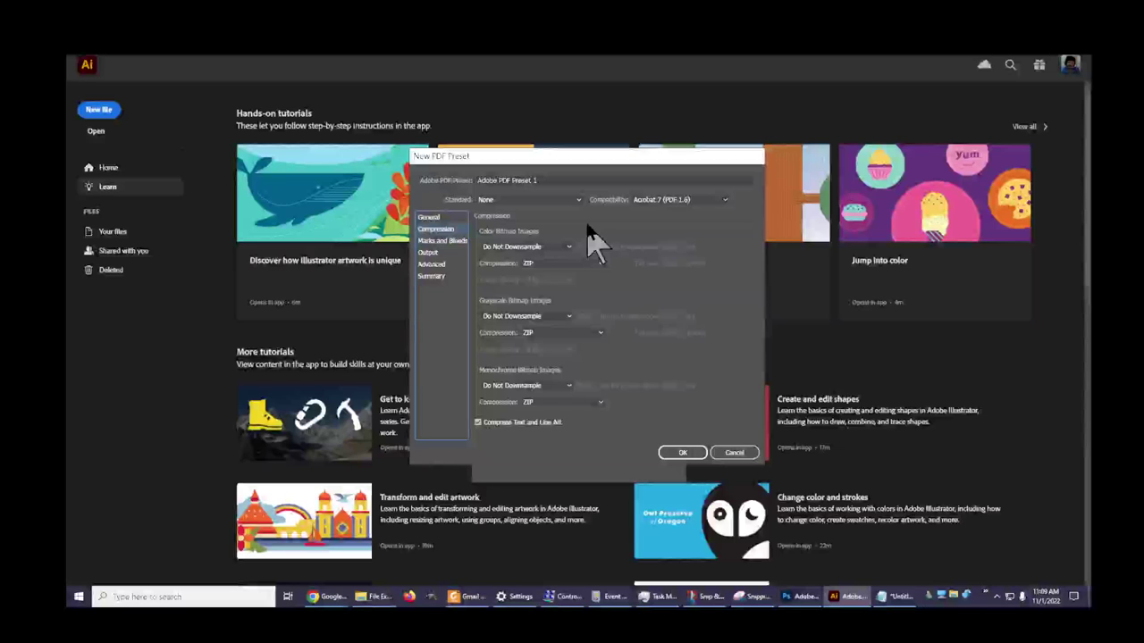
# Look over Adobe PDF Preset 1's Marks and Bleeds, Output and Advanced font-subsetting pages.
pyautogui.click(438, 240)
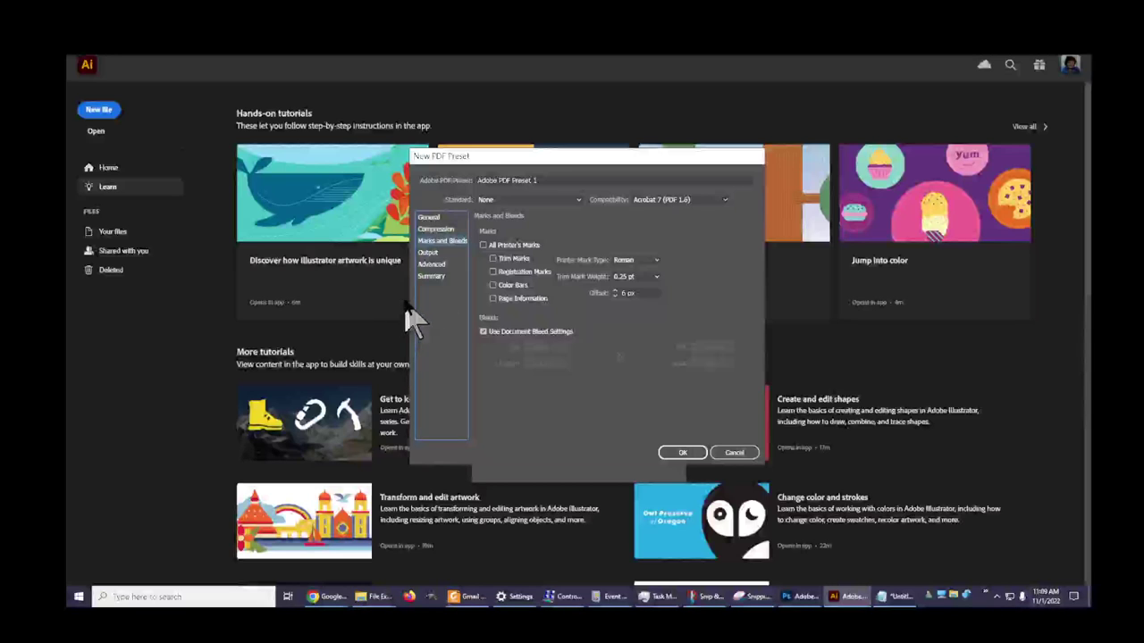
pyautogui.click(436, 253)
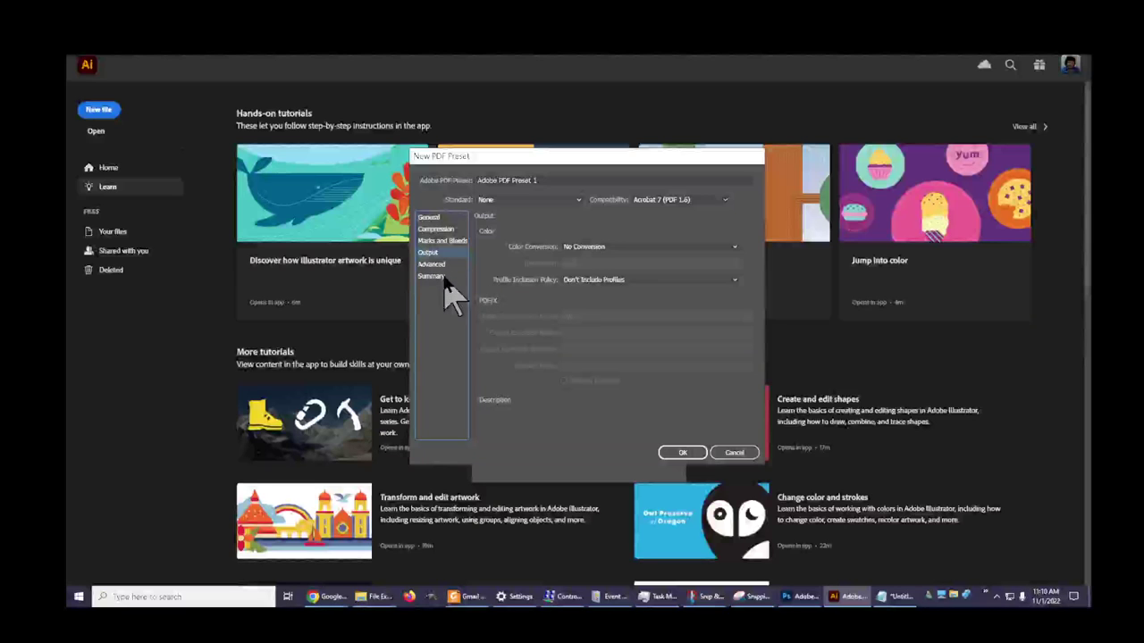
pyautogui.click(434, 265)
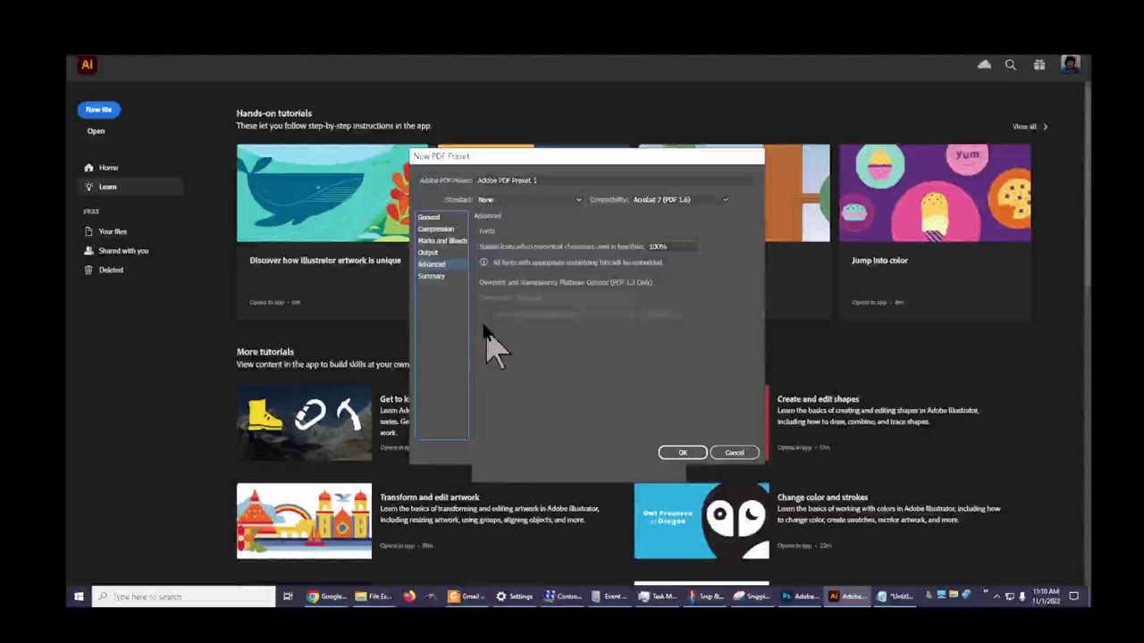
# Expand the Summary's Description, General and Compression sections, then save Adobe PDF Preset 1.
pyautogui.click(429, 277)
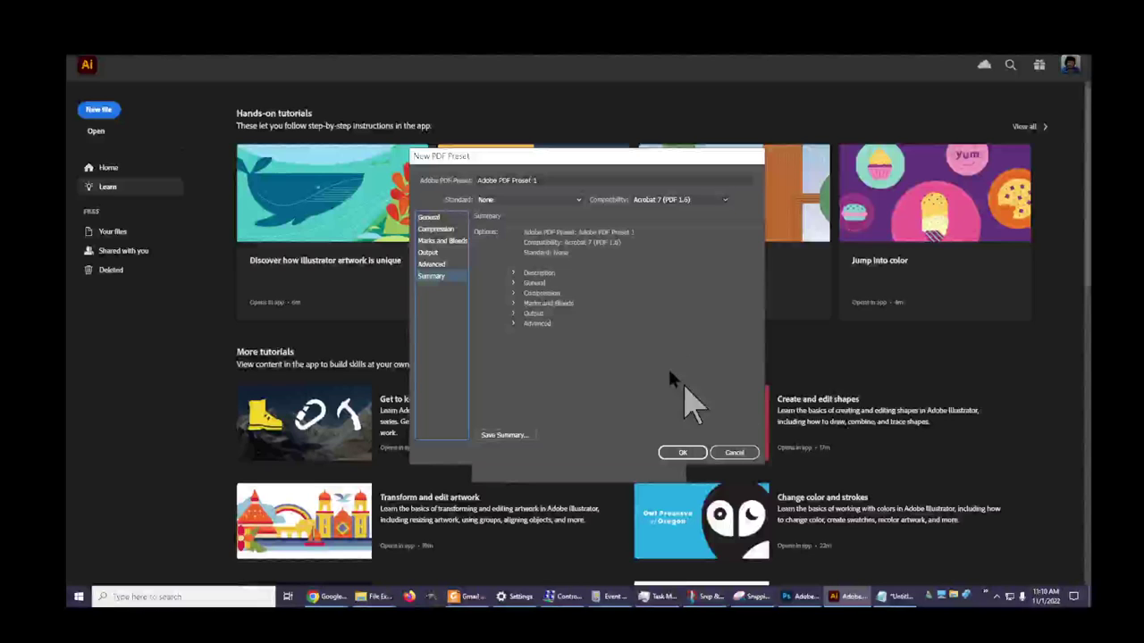
pyautogui.click(514, 274)
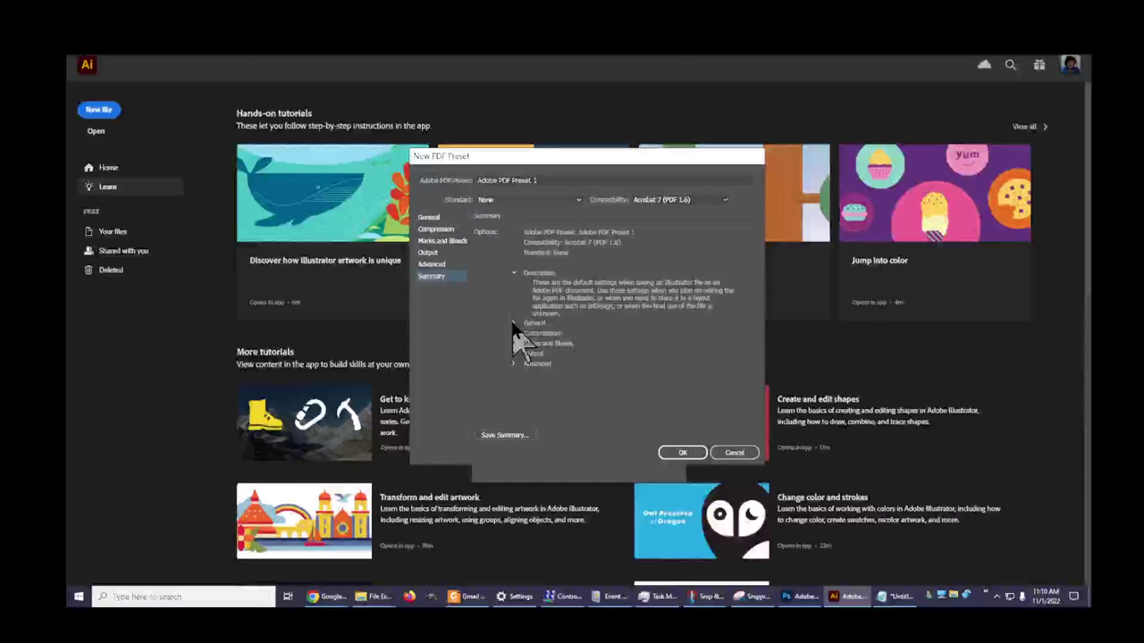
pyautogui.click(514, 323)
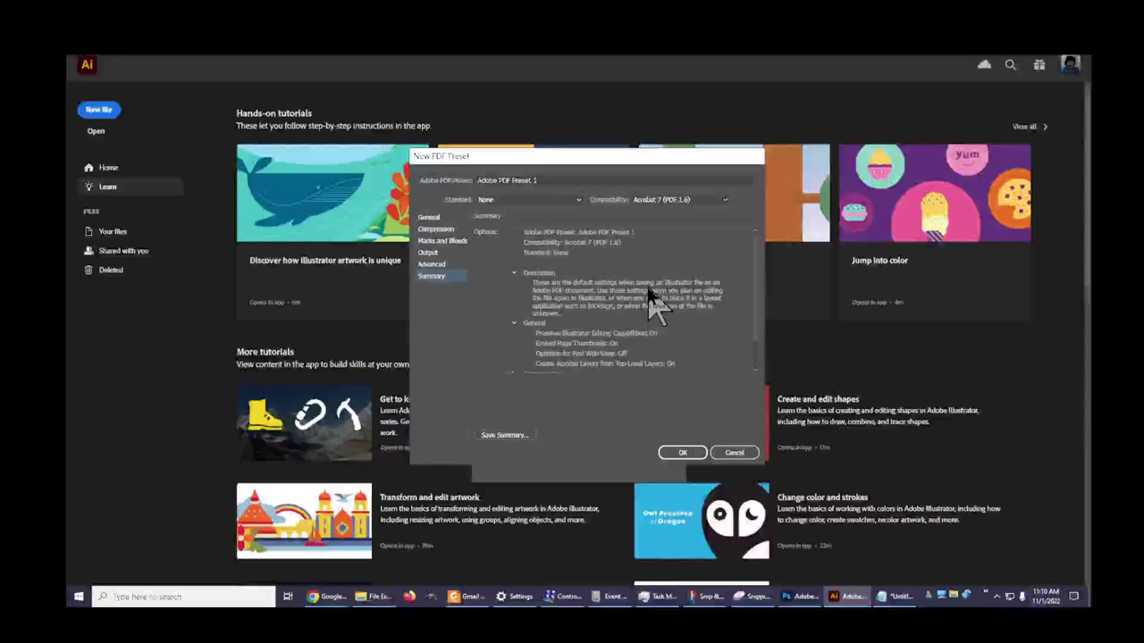
pyautogui.scroll(-1, 652, 322)
pyautogui.scroll(-1, 651, 322)
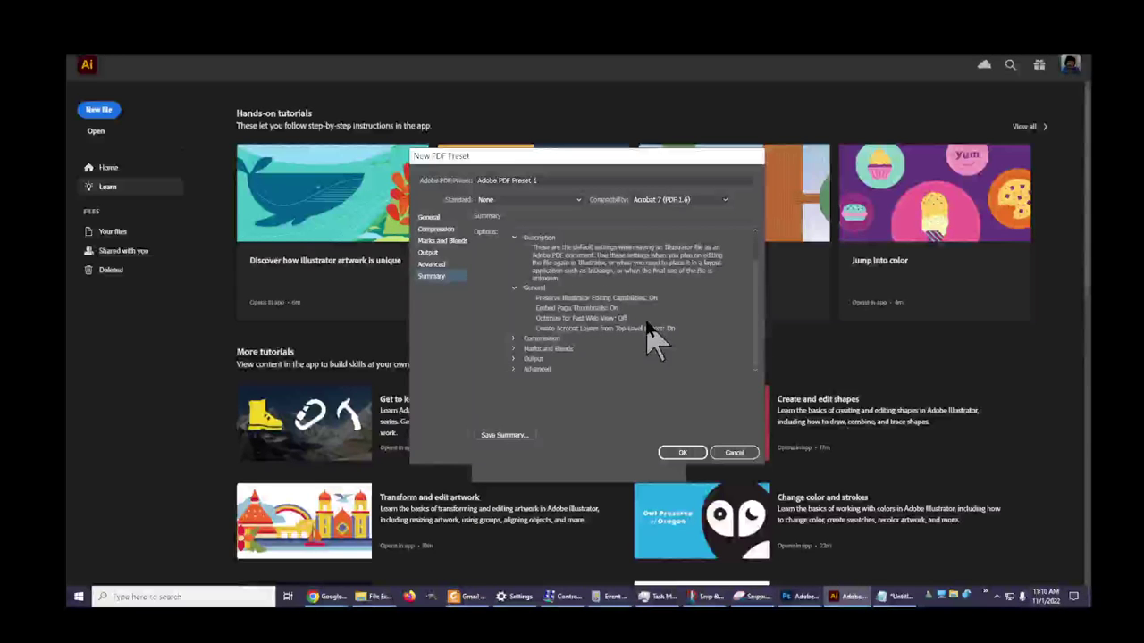
pyautogui.click(515, 339)
pyautogui.scroll(-3, 689, 345)
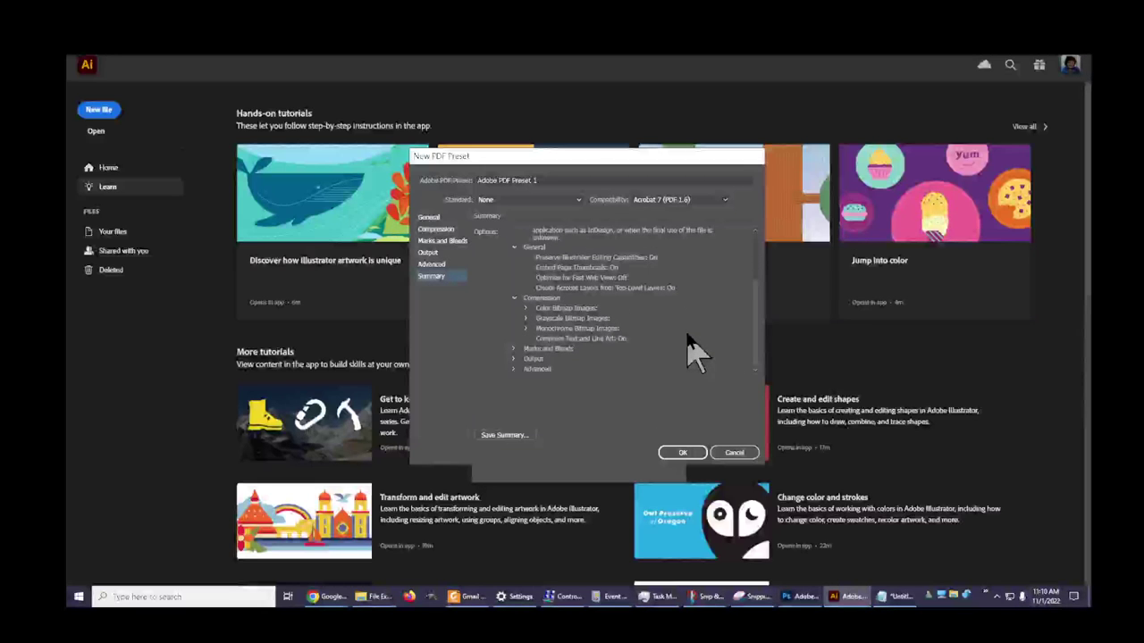
pyautogui.click(525, 308)
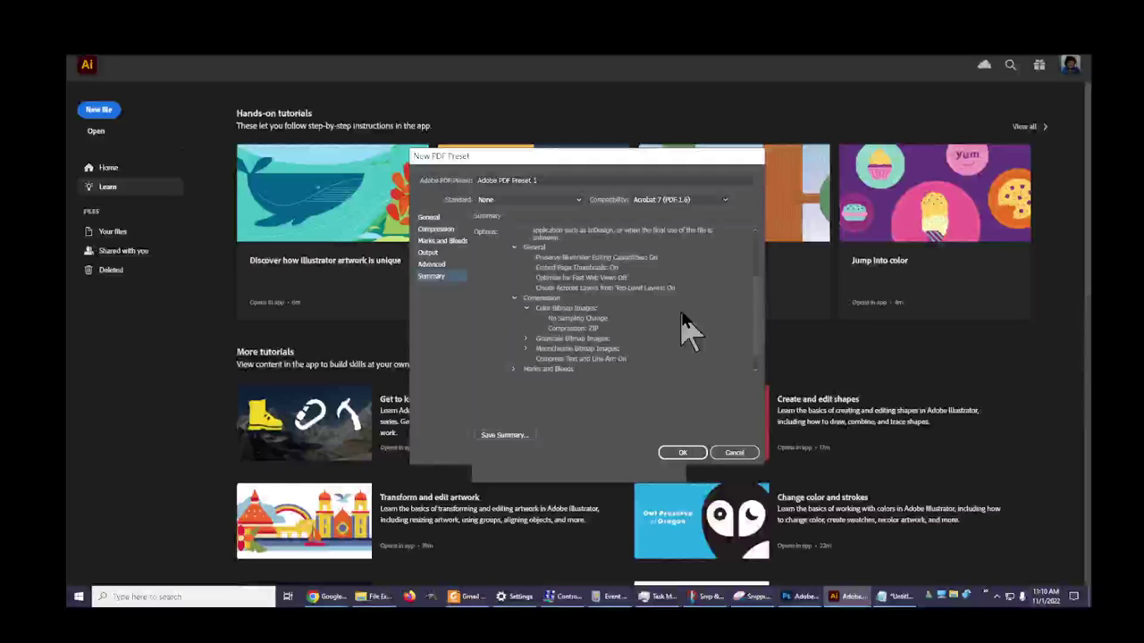
pyautogui.scroll(-2, 705, 327)
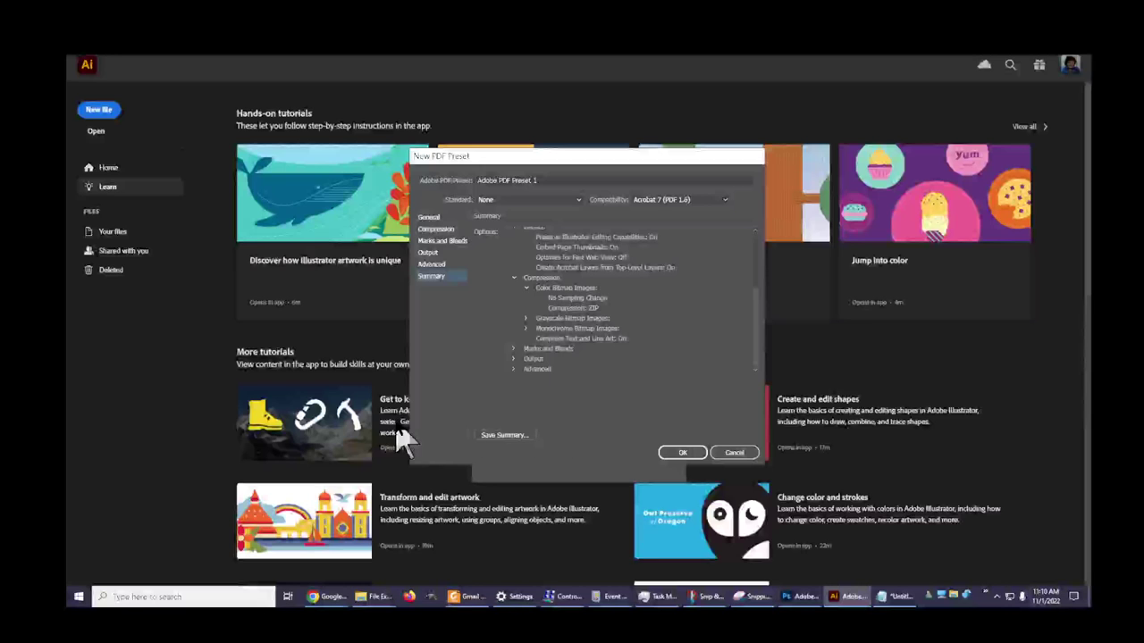
pyautogui.click(682, 453)
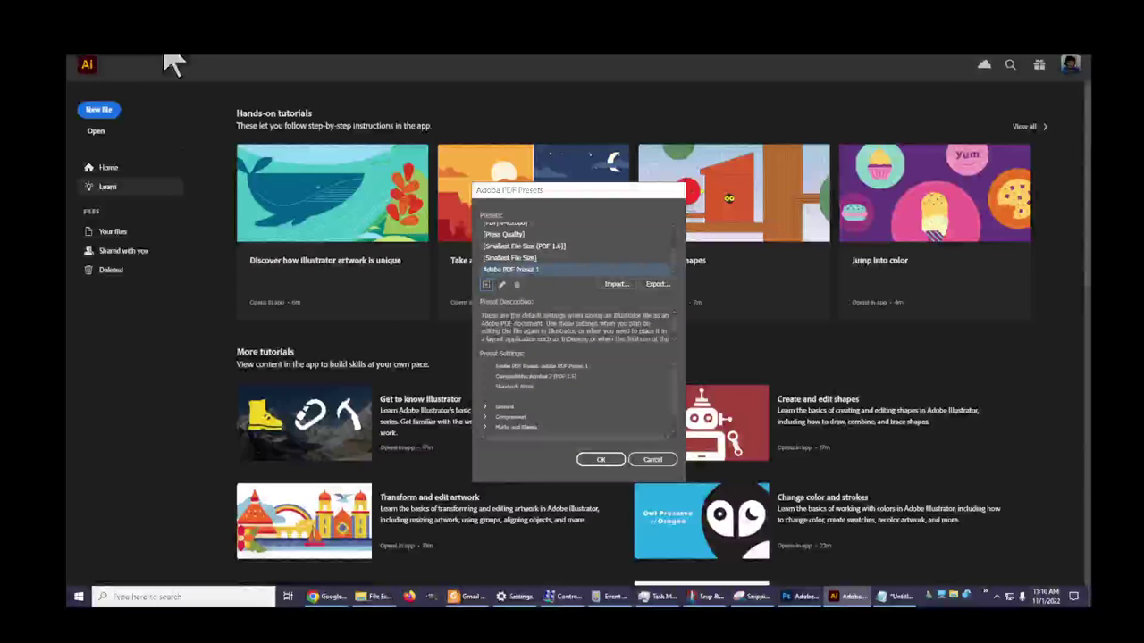
# Close the PDF presets list and add a Two Point Perspective Grid Default Preset 1.
pyautogui.click(595, 457)
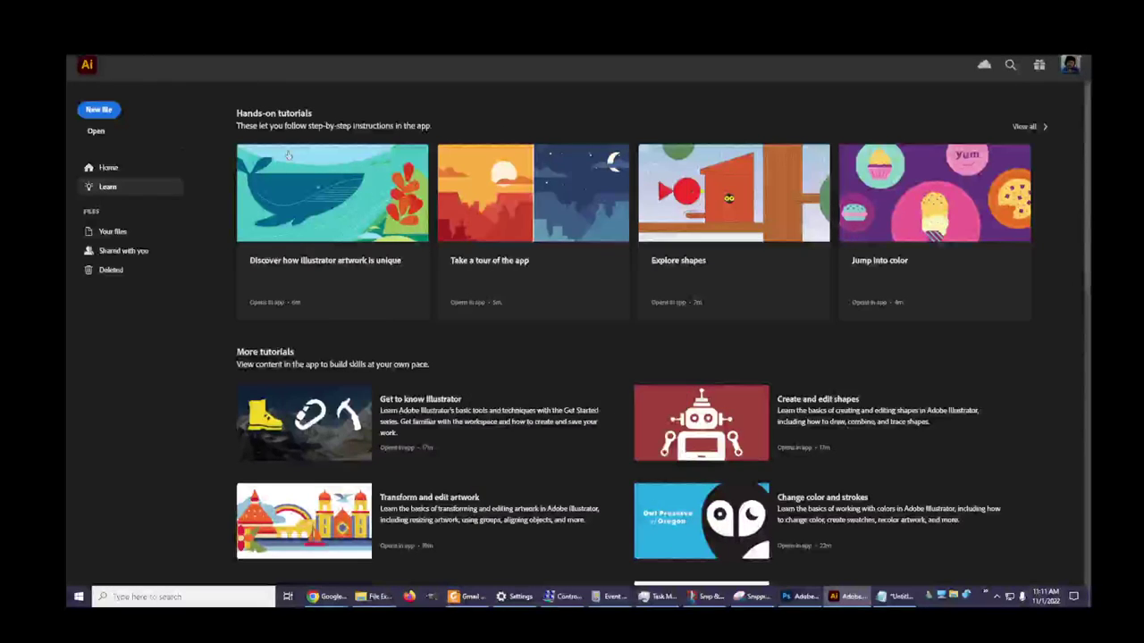
pyautogui.click(148, 64)
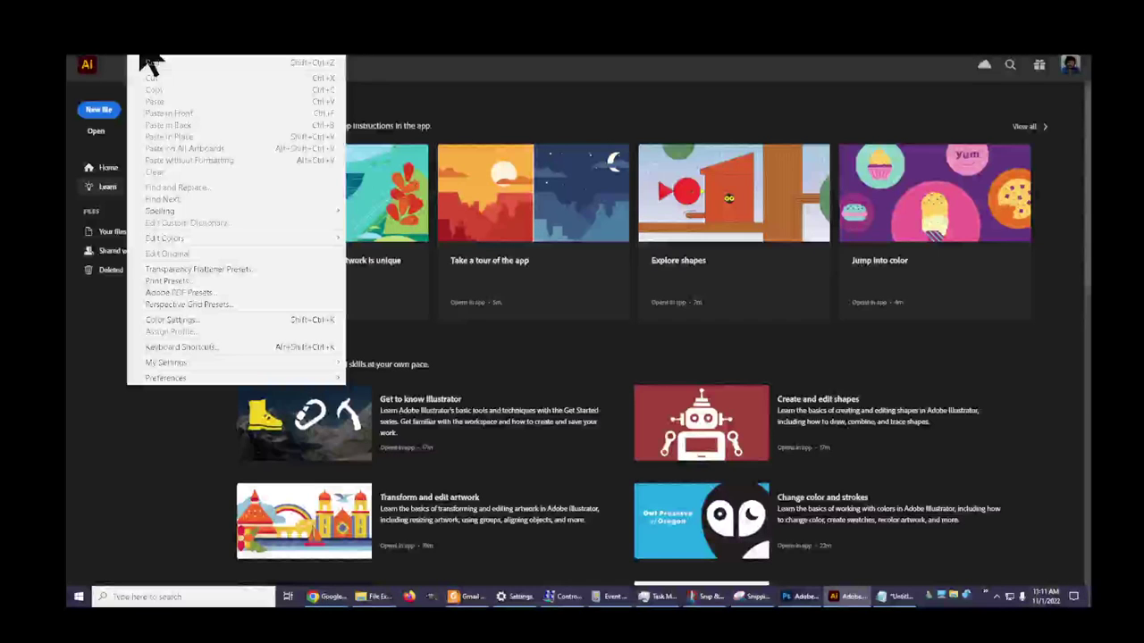
pyautogui.click(213, 306)
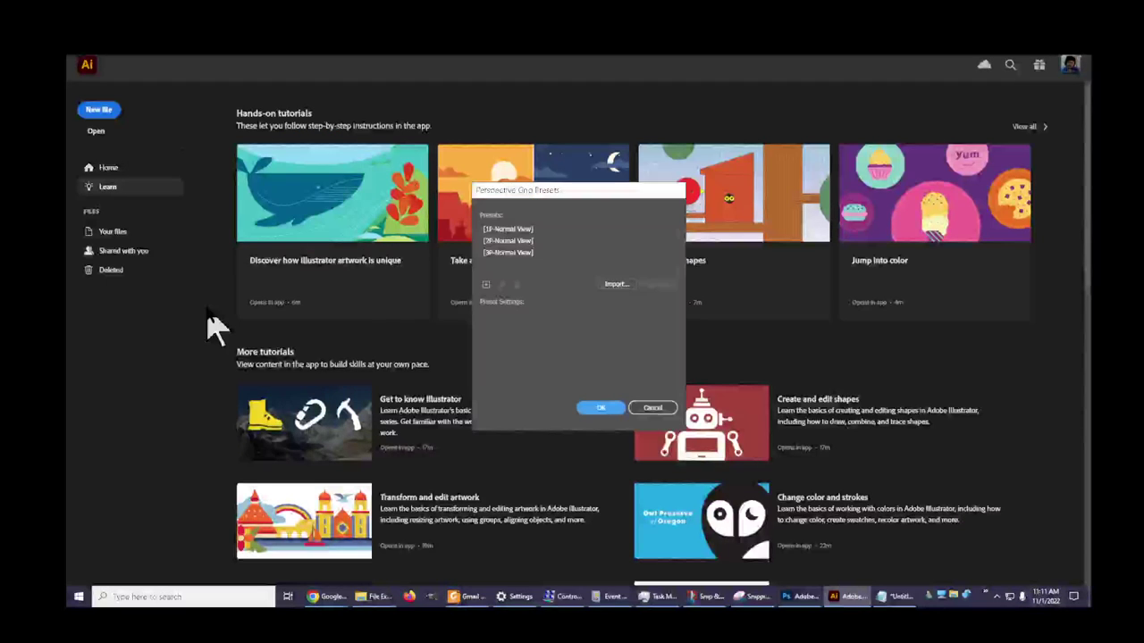
pyautogui.click(489, 285)
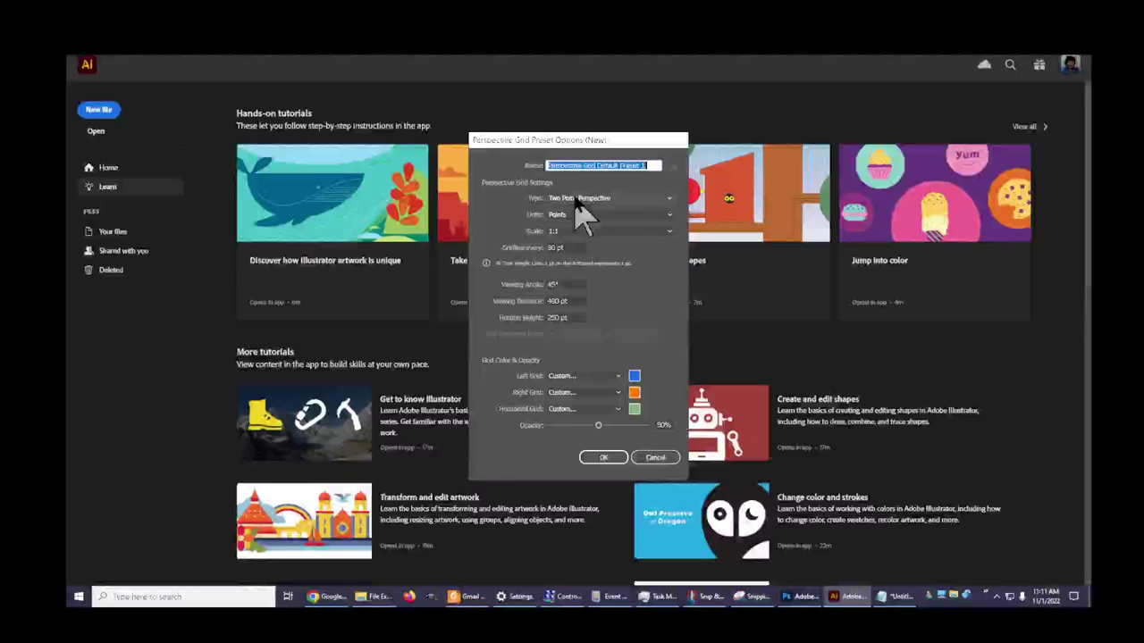
pyautogui.click(613, 199)
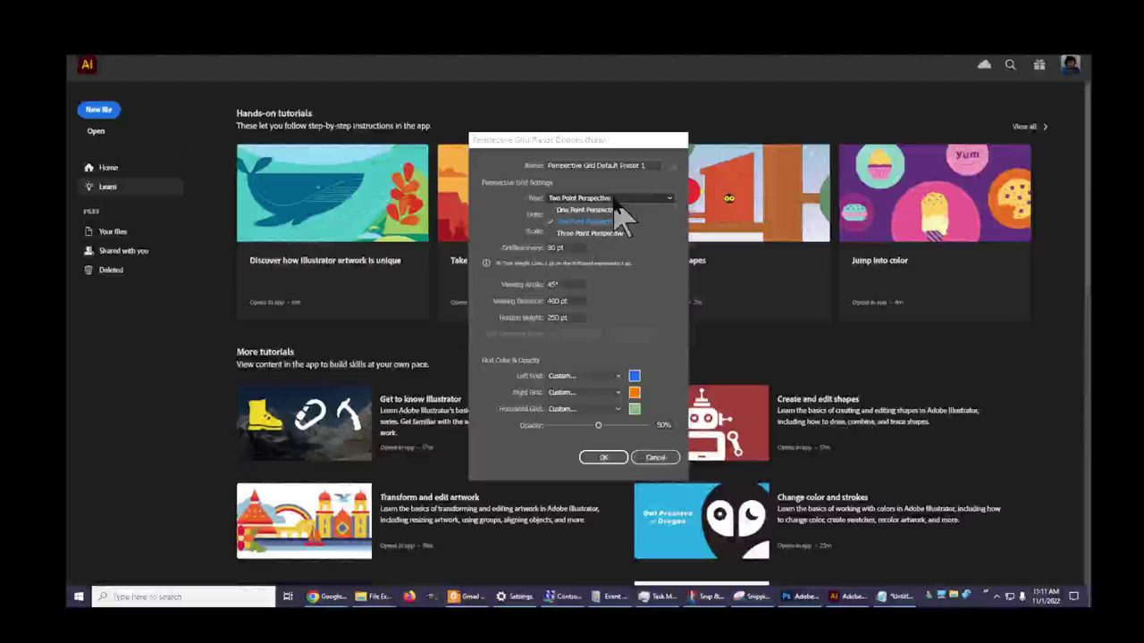
pyautogui.click(613, 199)
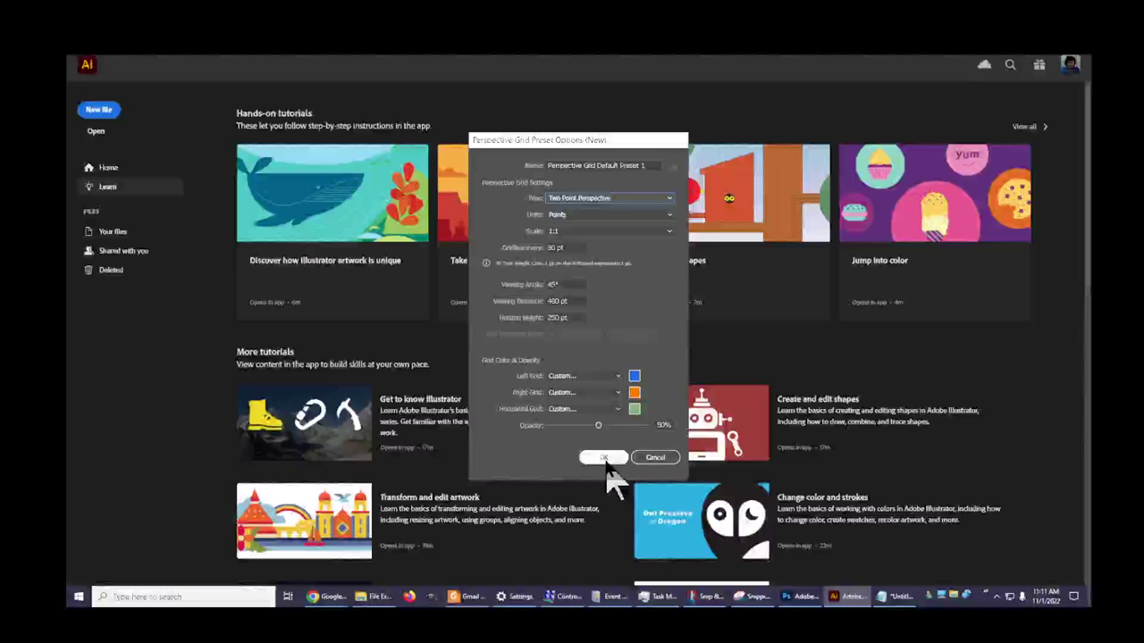
pyautogui.click(605, 458)
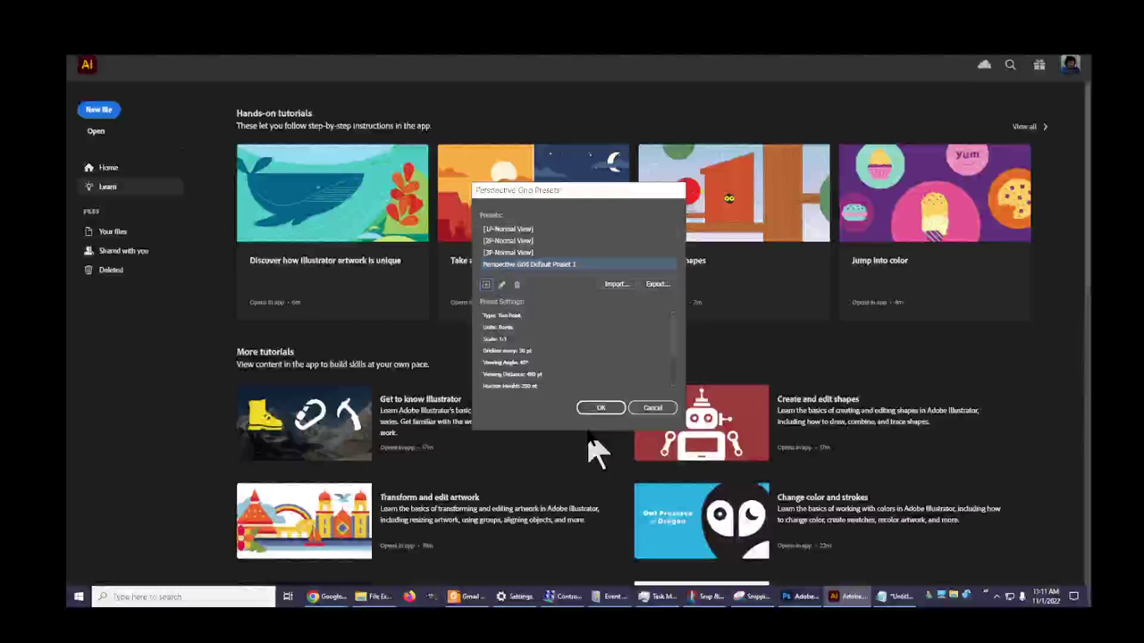
pyautogui.click(662, 411)
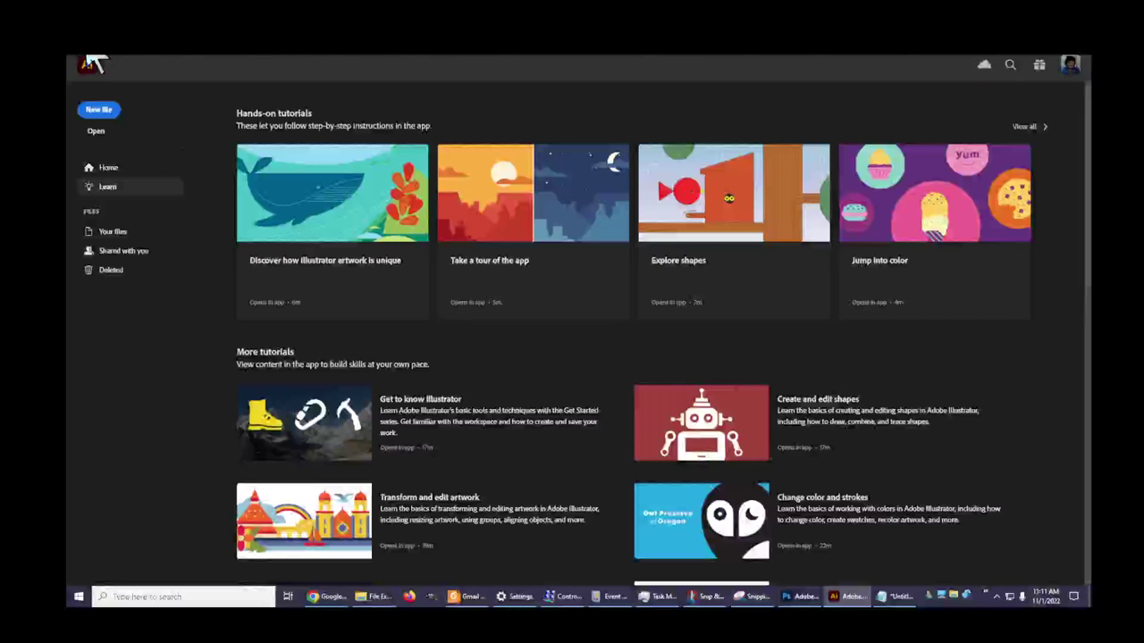
pyautogui.click(145, 65)
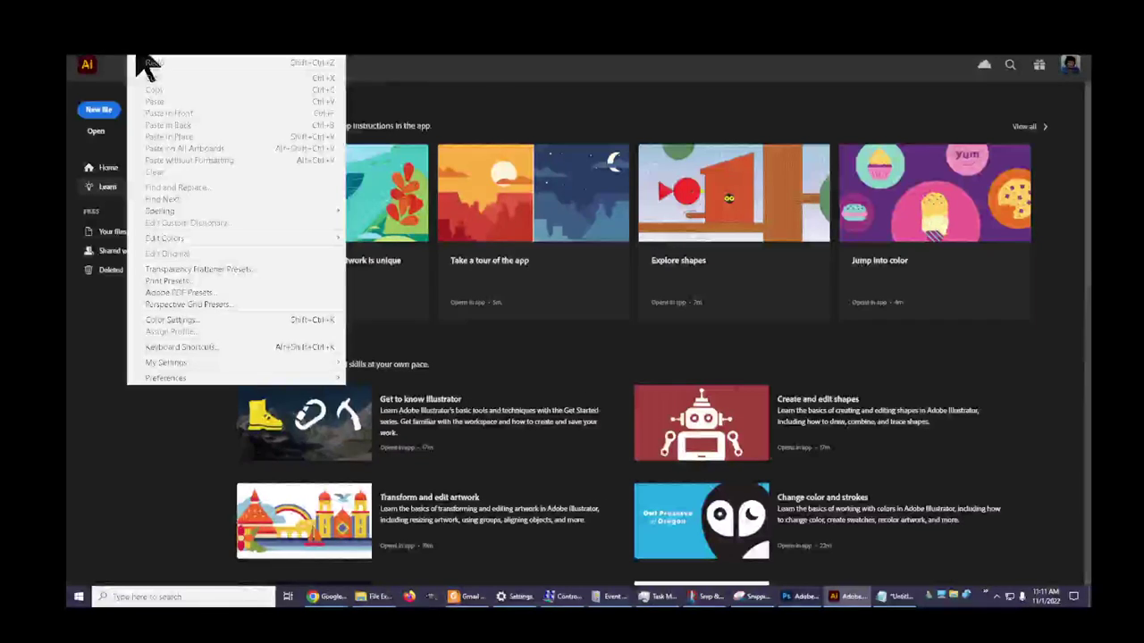
pyautogui.click(174, 320)
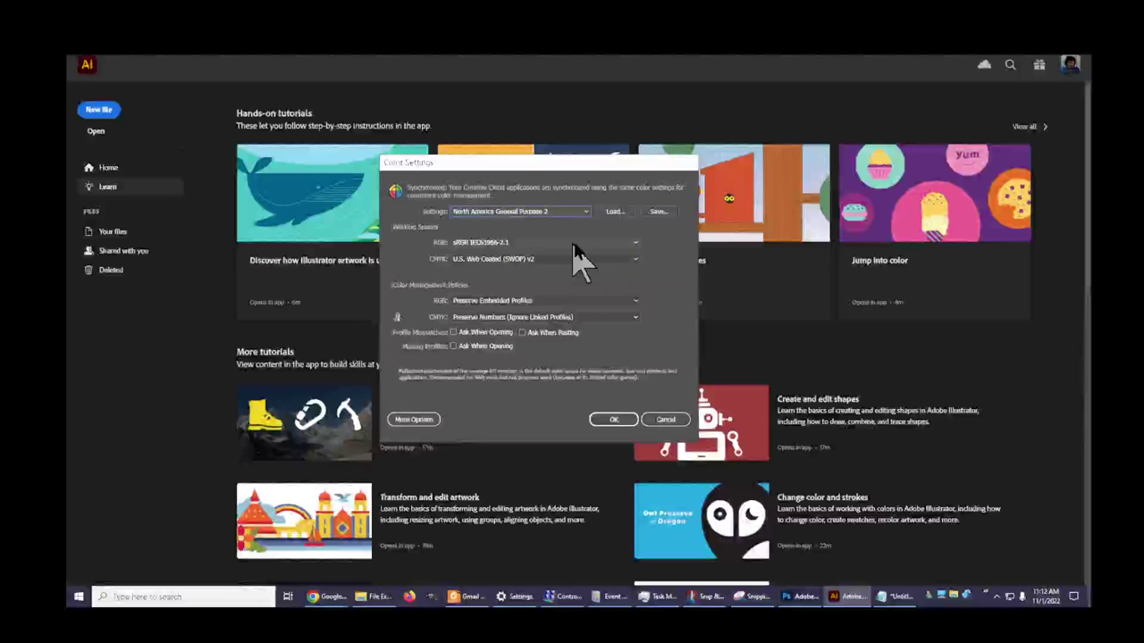
pyautogui.click(587, 212)
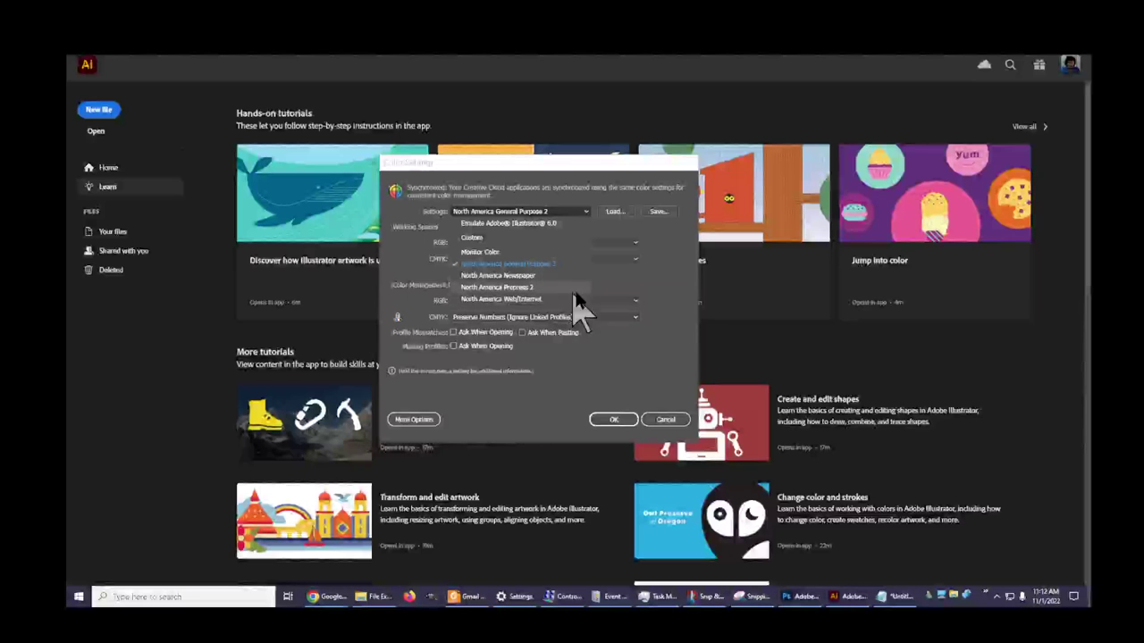
pyautogui.click(672, 314)
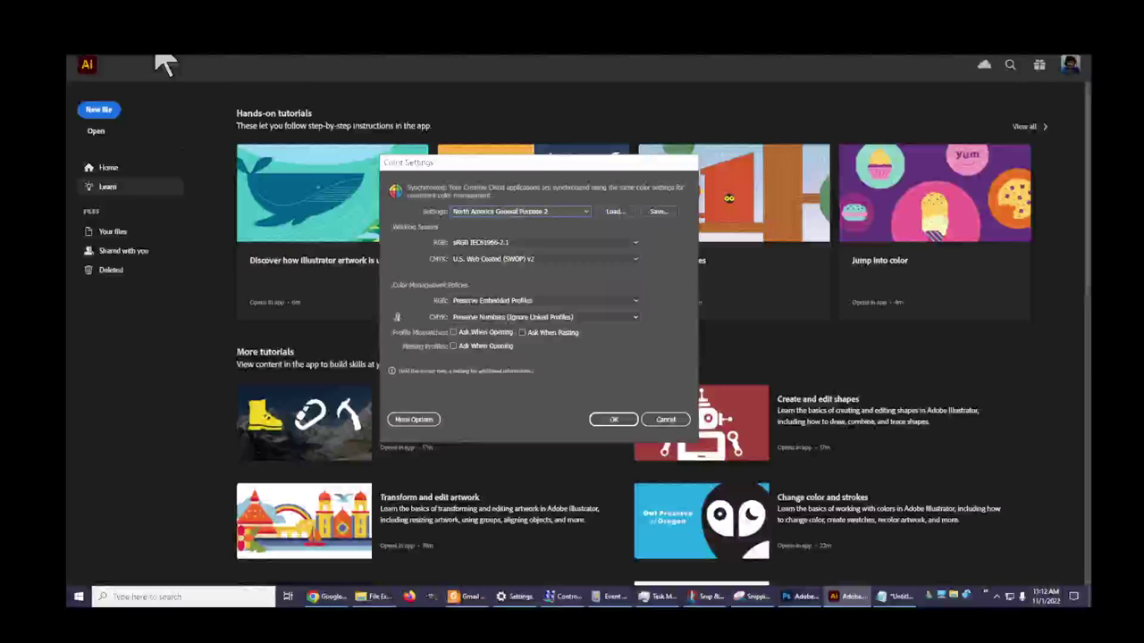
pyautogui.click(626, 420)
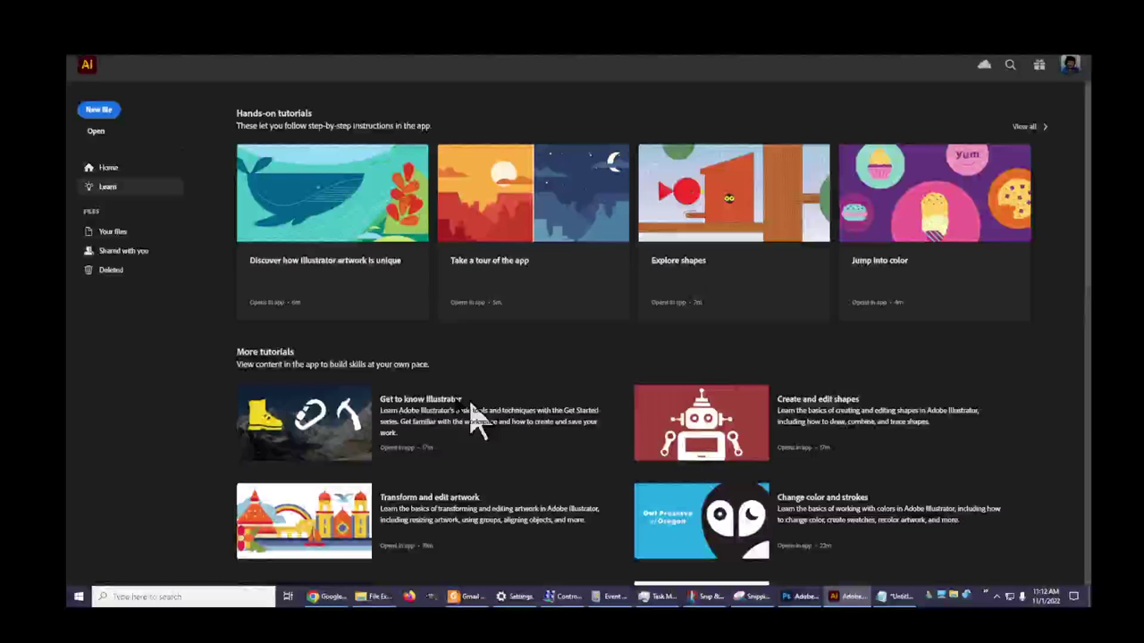
pyautogui.click(150, 63)
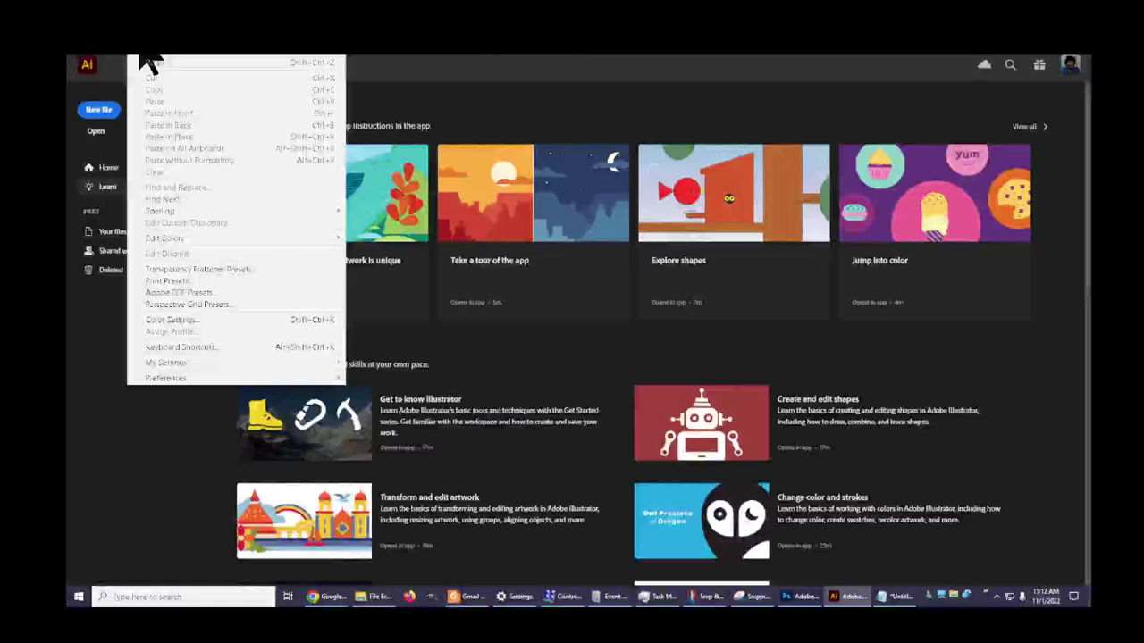
pyautogui.click(230, 348)
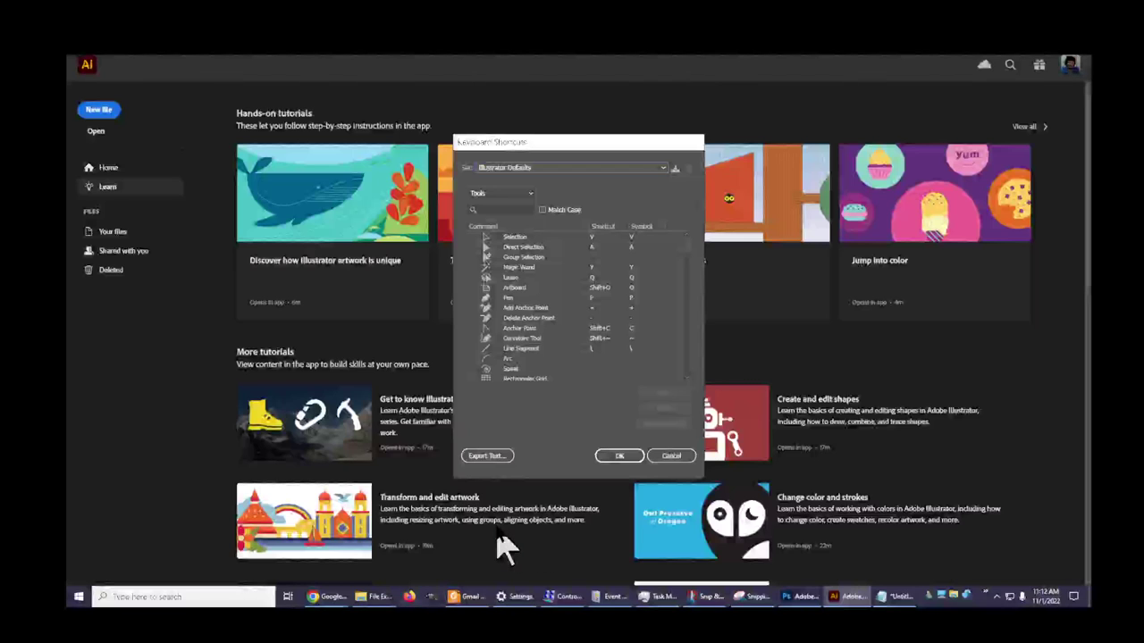
pyautogui.click(530, 194)
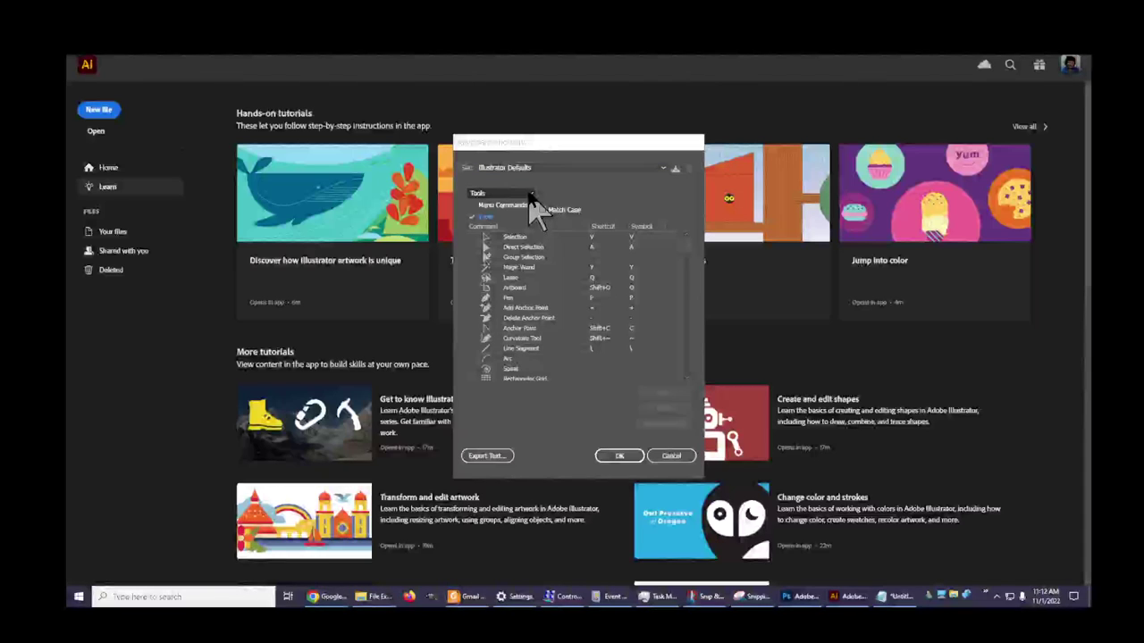
pyautogui.click(499, 217)
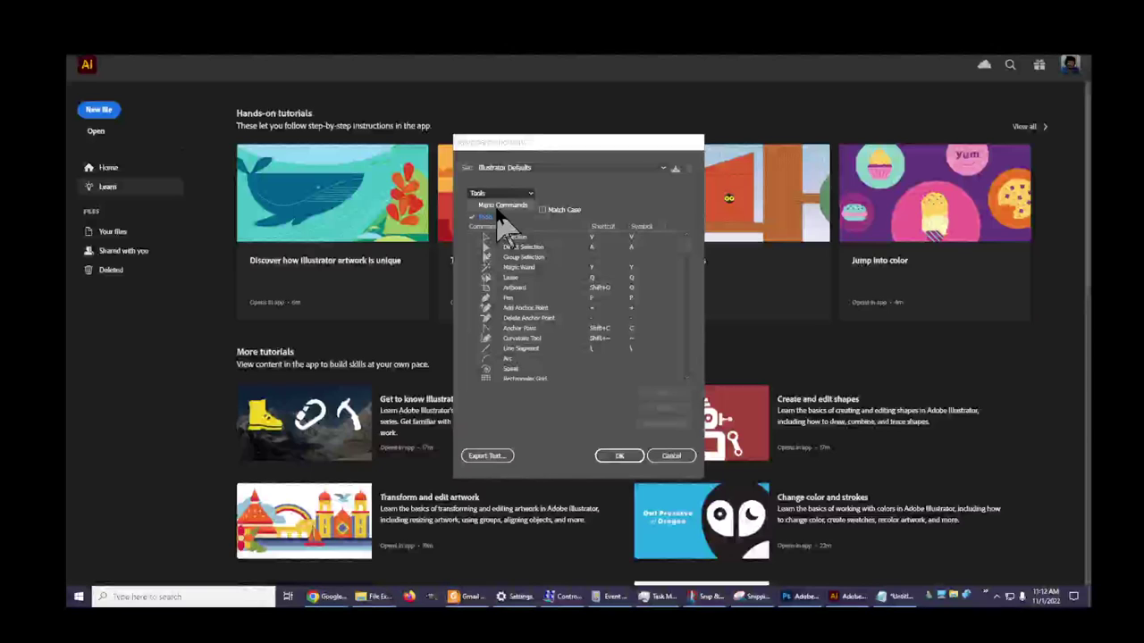
pyautogui.press('Up')
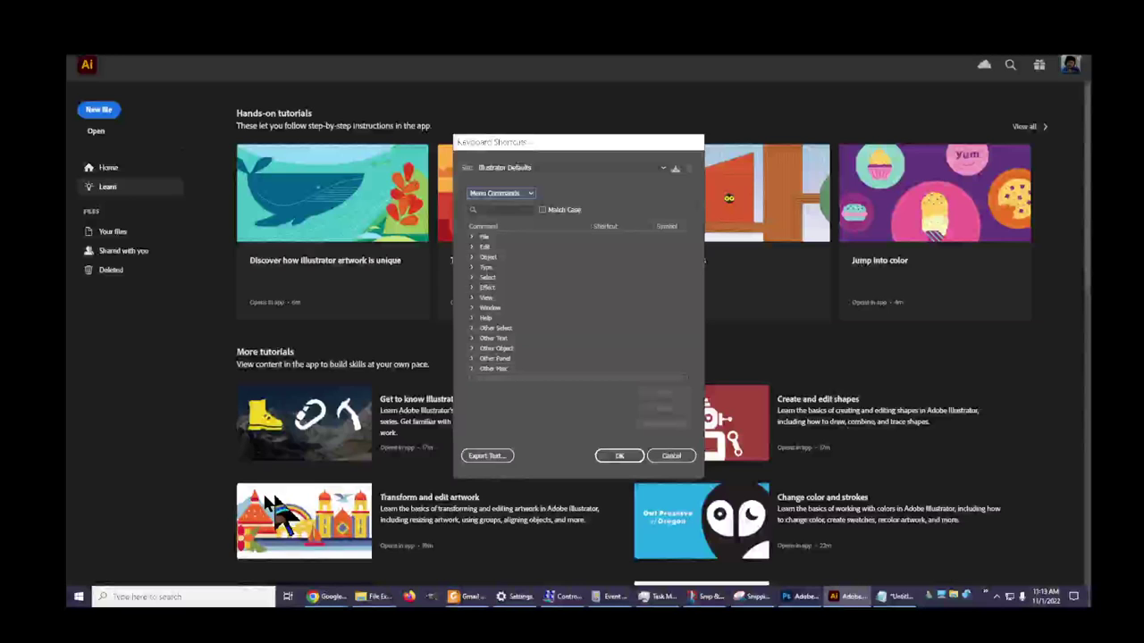
pyautogui.click(631, 456)
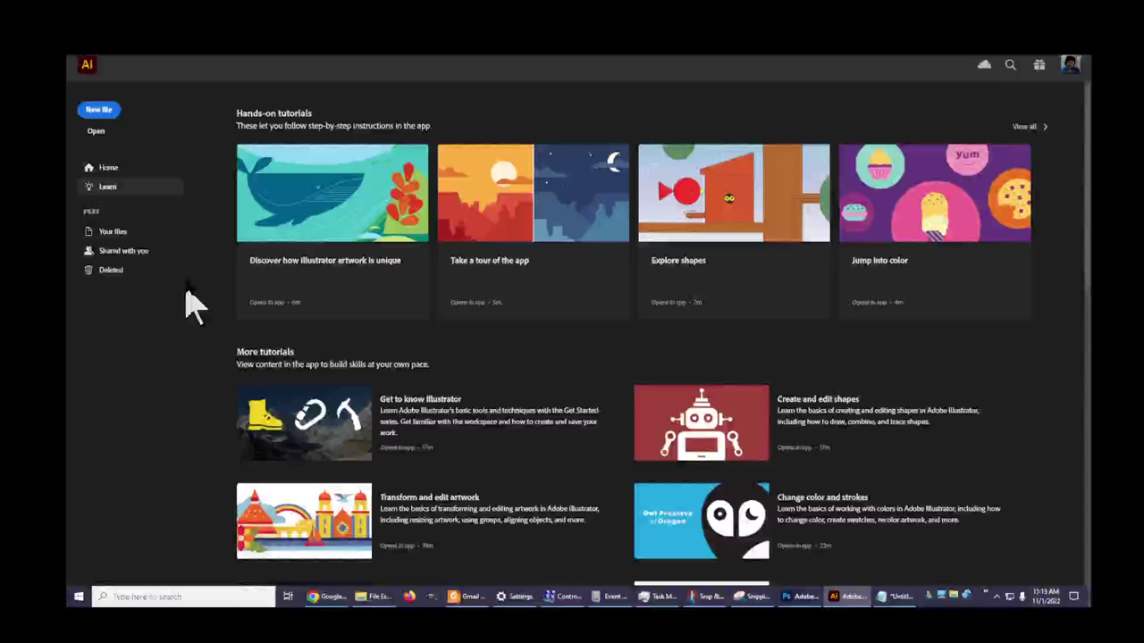
pyautogui.click(141, 58)
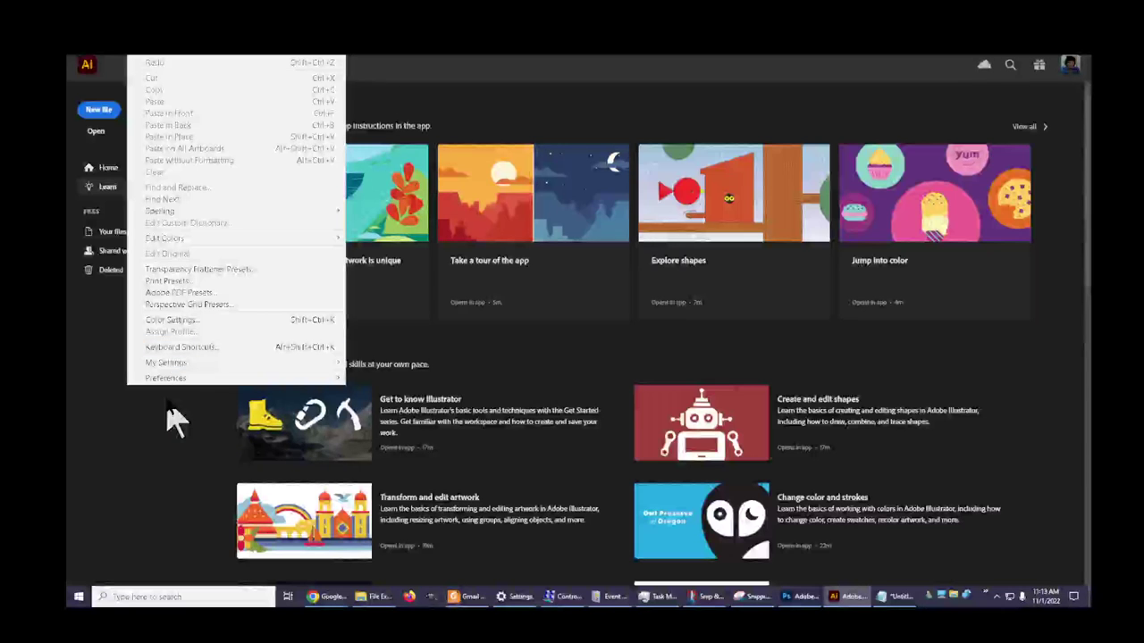
pyautogui.moveTo(179, 364)
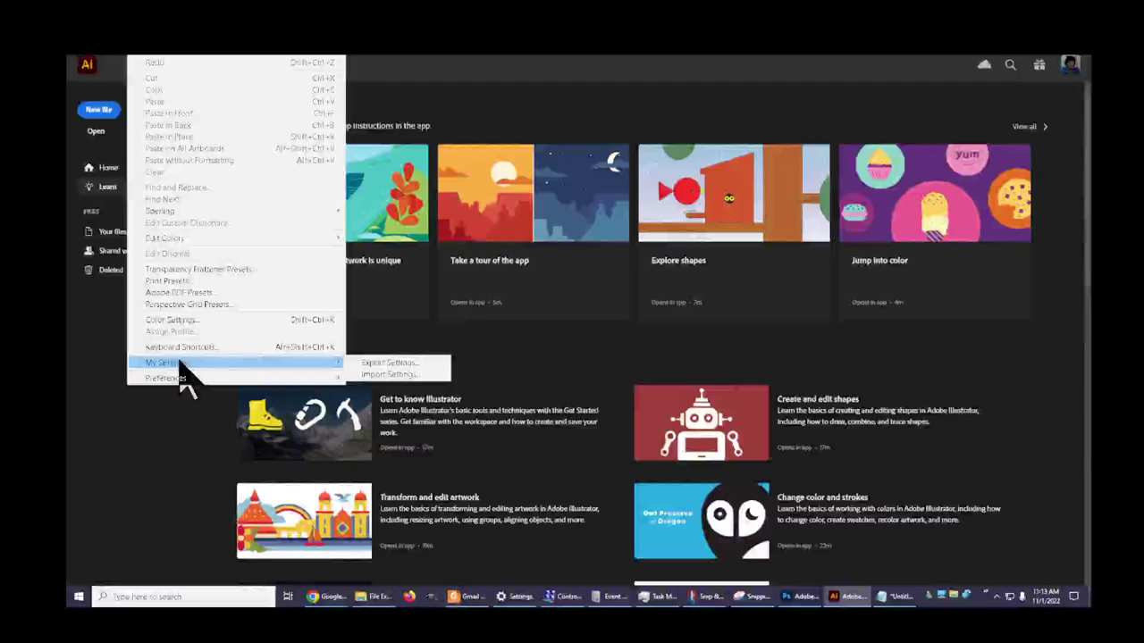
pyautogui.click(376, 379)
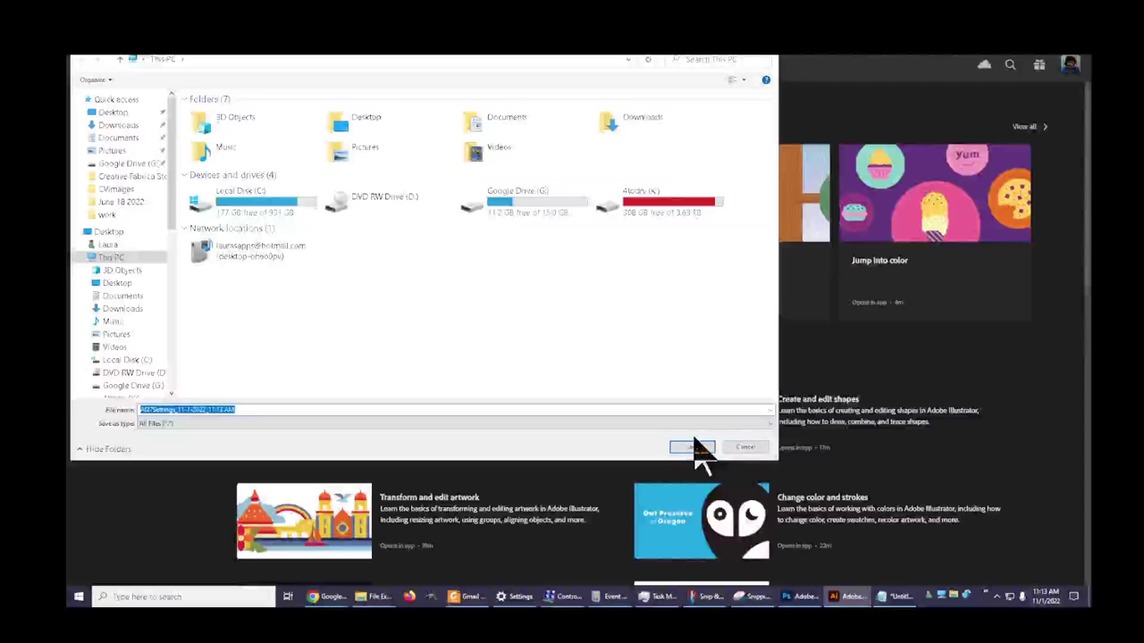
pyautogui.click(738, 447)
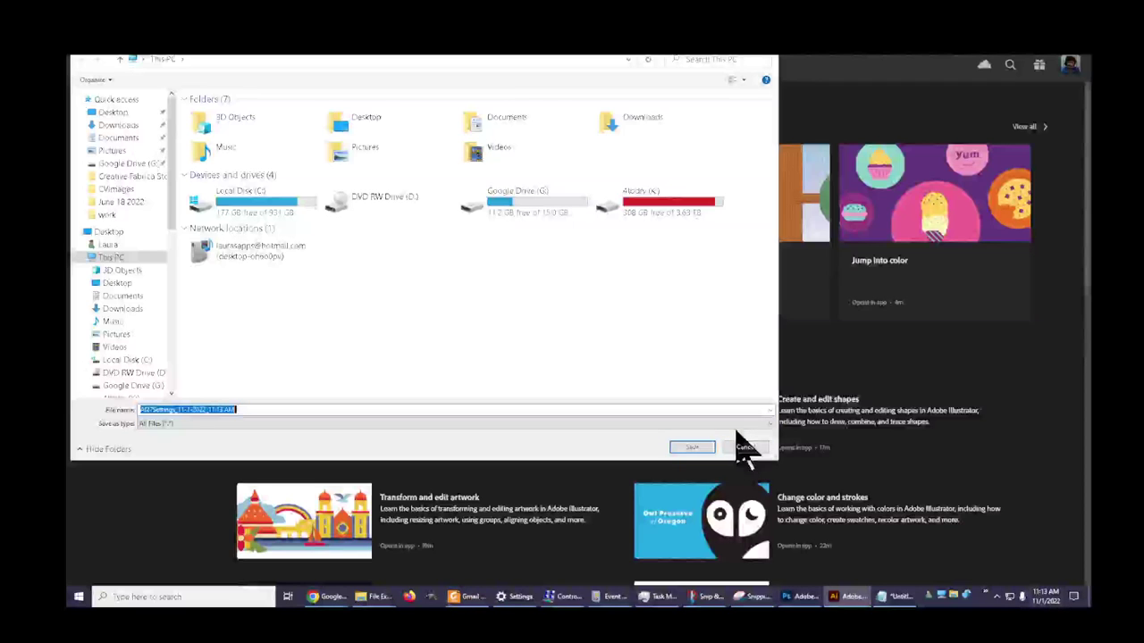
pyautogui.click(754, 452)
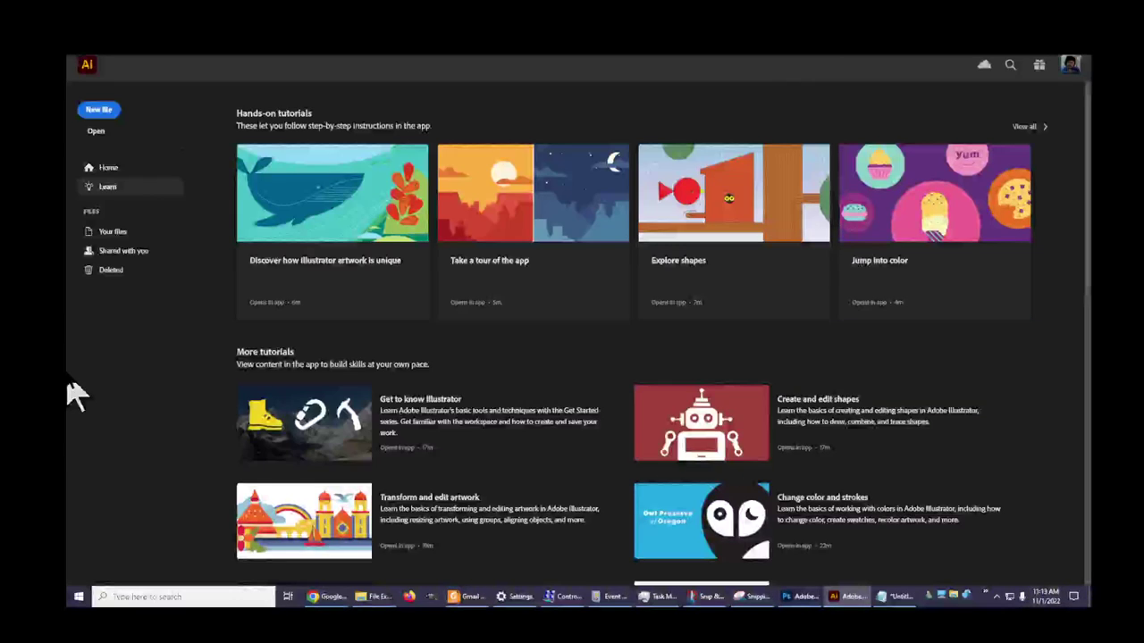
pyautogui.click(143, 64)
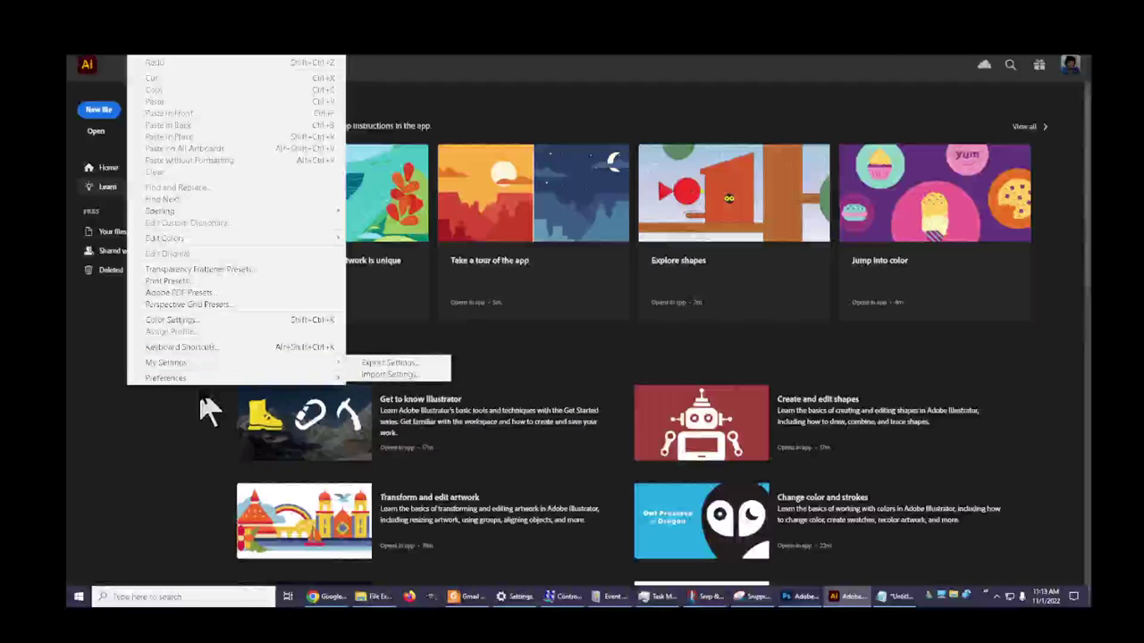
pyautogui.moveTo(175, 378)
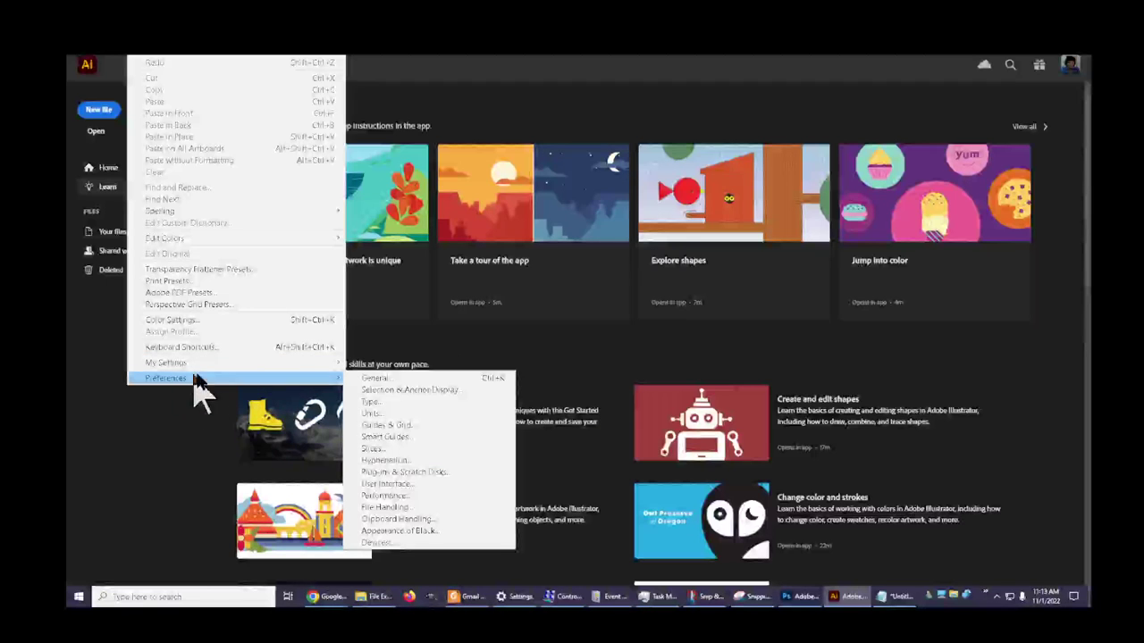
pyautogui.click(409, 379)
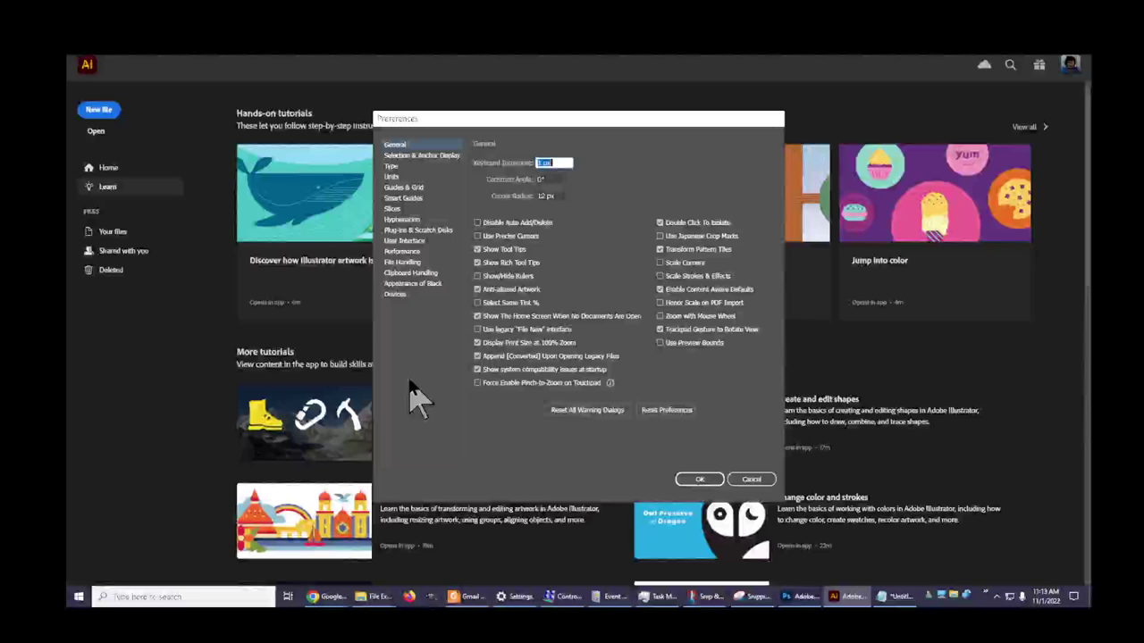
pyautogui.click(438, 156)
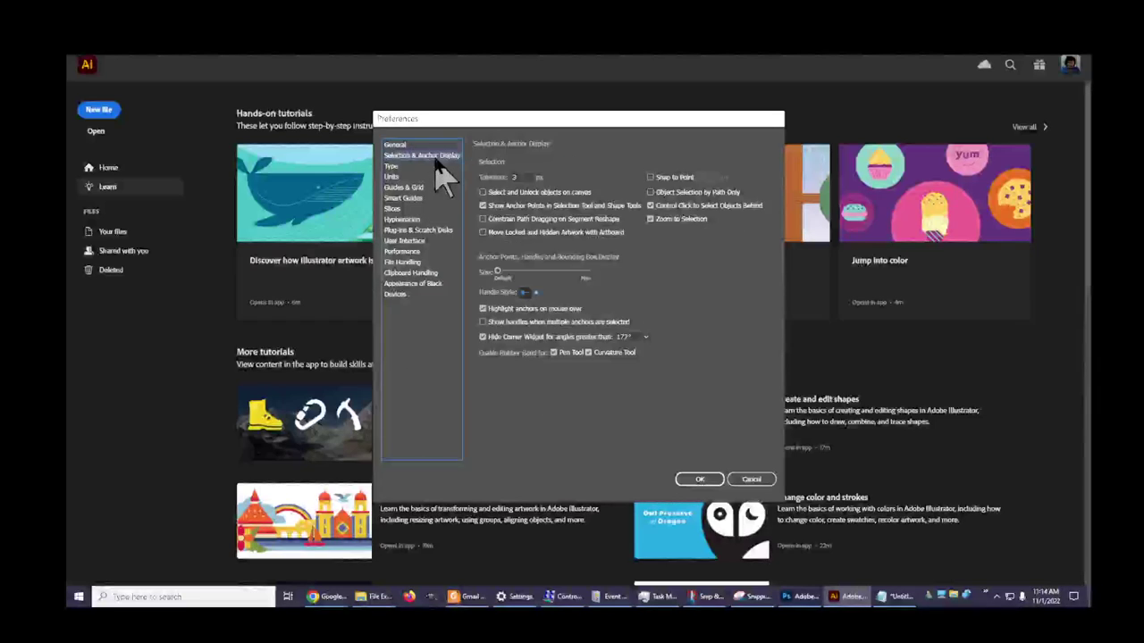
pyautogui.click(389, 168)
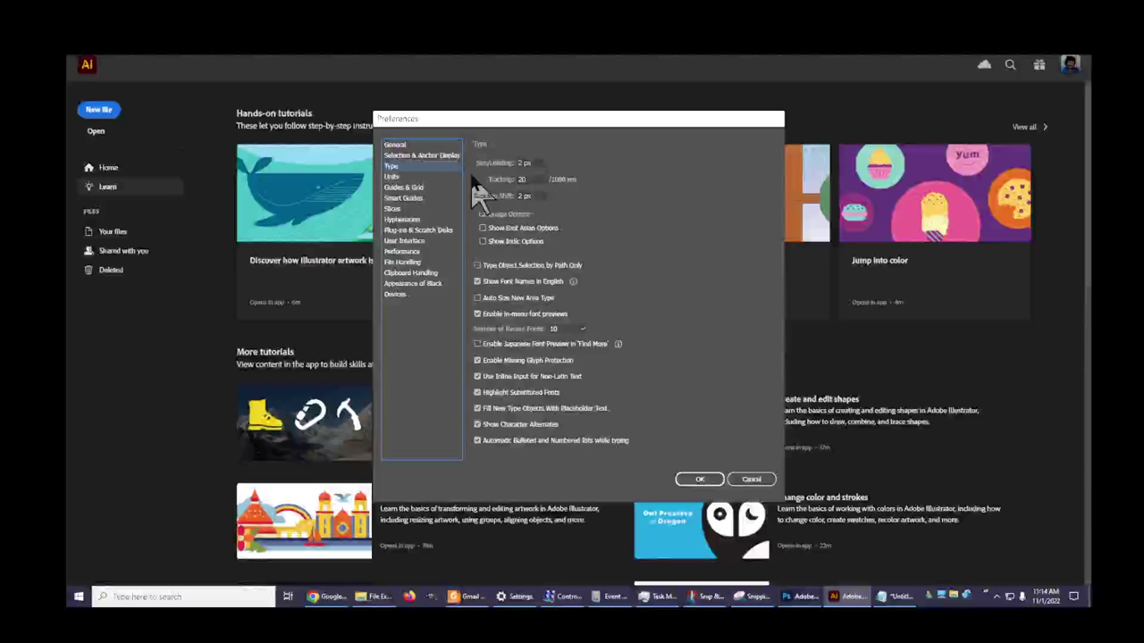
pyautogui.click(700, 480)
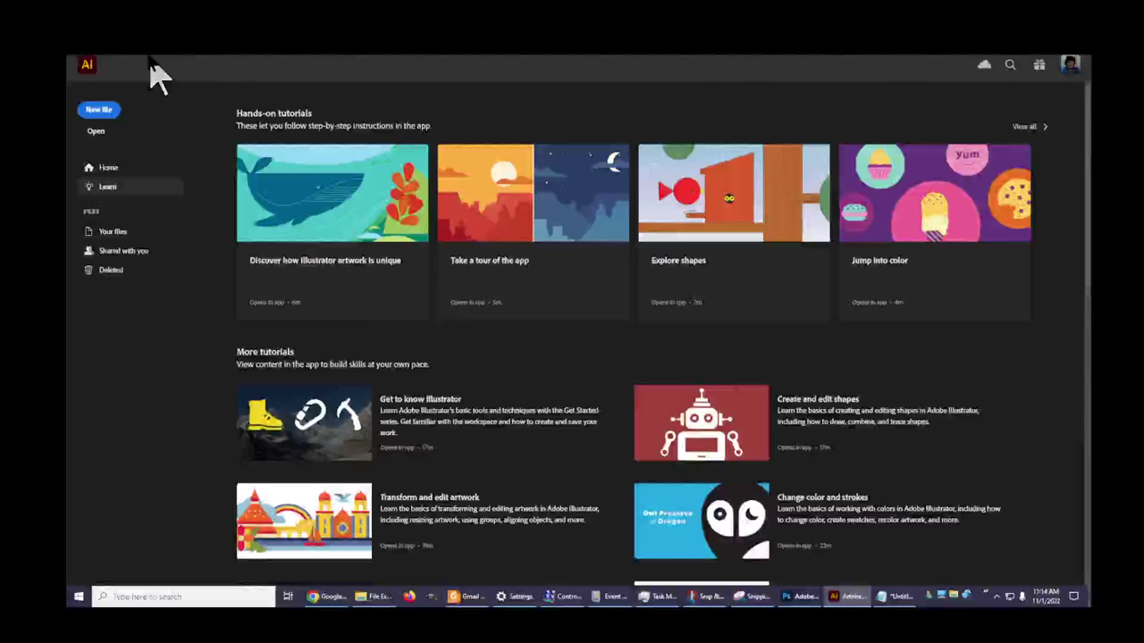
# Browse the File and Edit menus, then dismiss them.
pyautogui.click(118, 61)
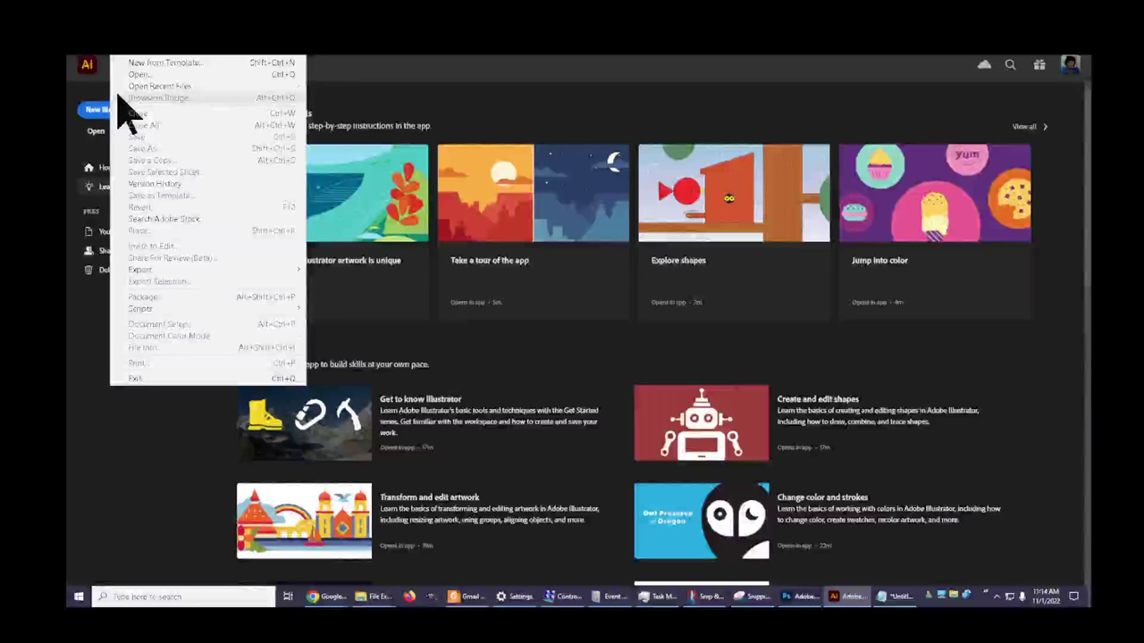
pyautogui.moveTo(147, 64)
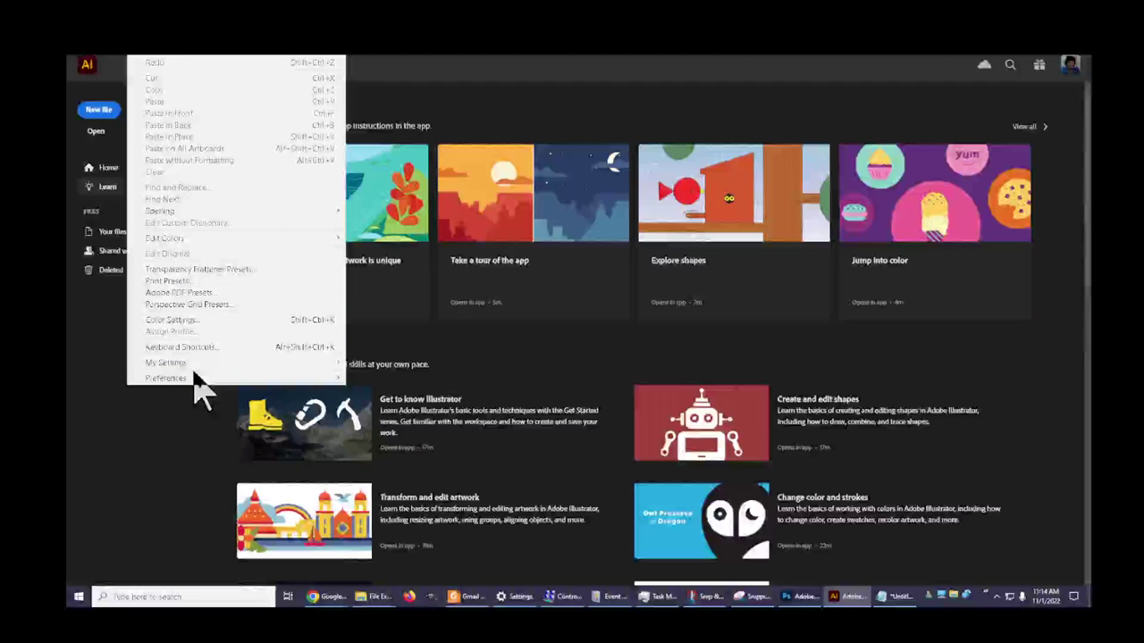
pyautogui.moveTo(196, 380)
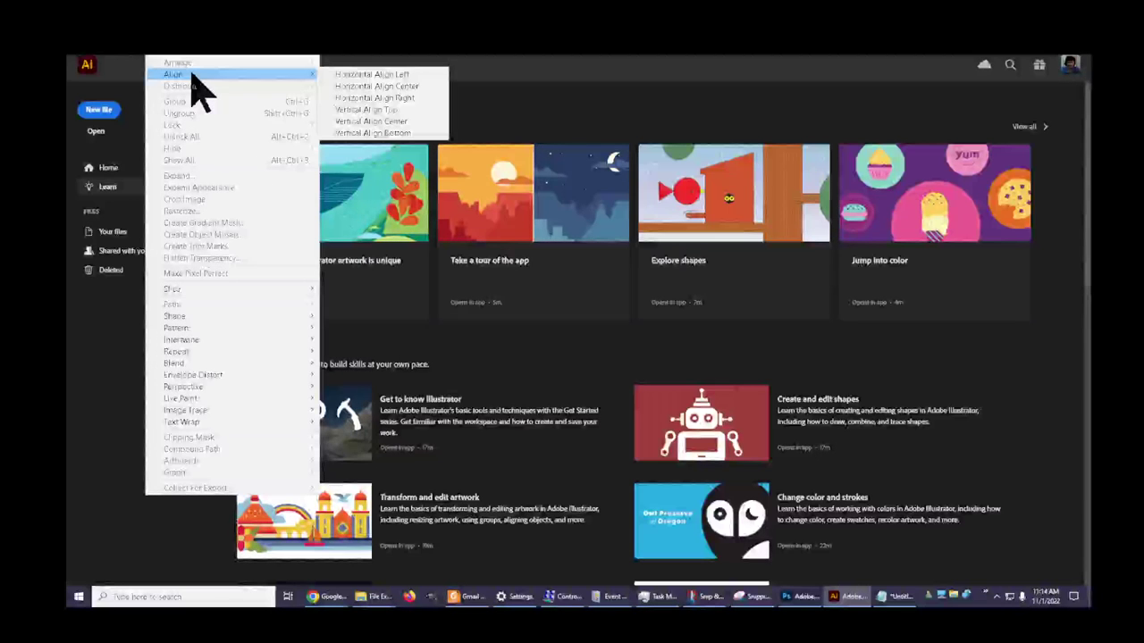
pyautogui.click(404, 79)
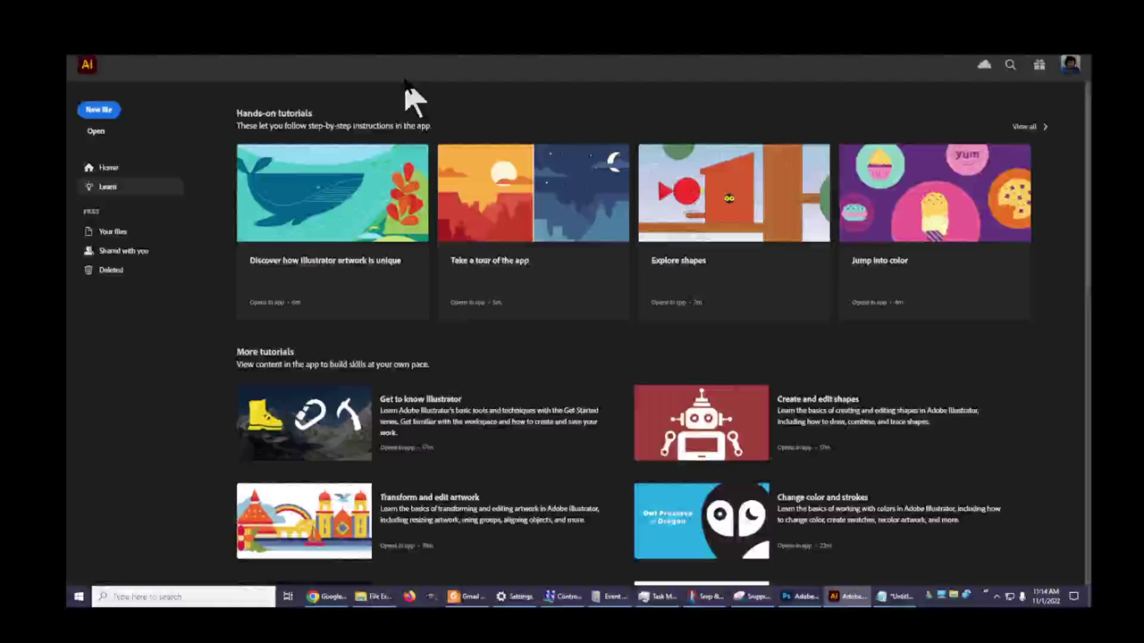
# Open the Object menu and look through its Align, Slice and Shape submenus.
pyautogui.click(160, 62)
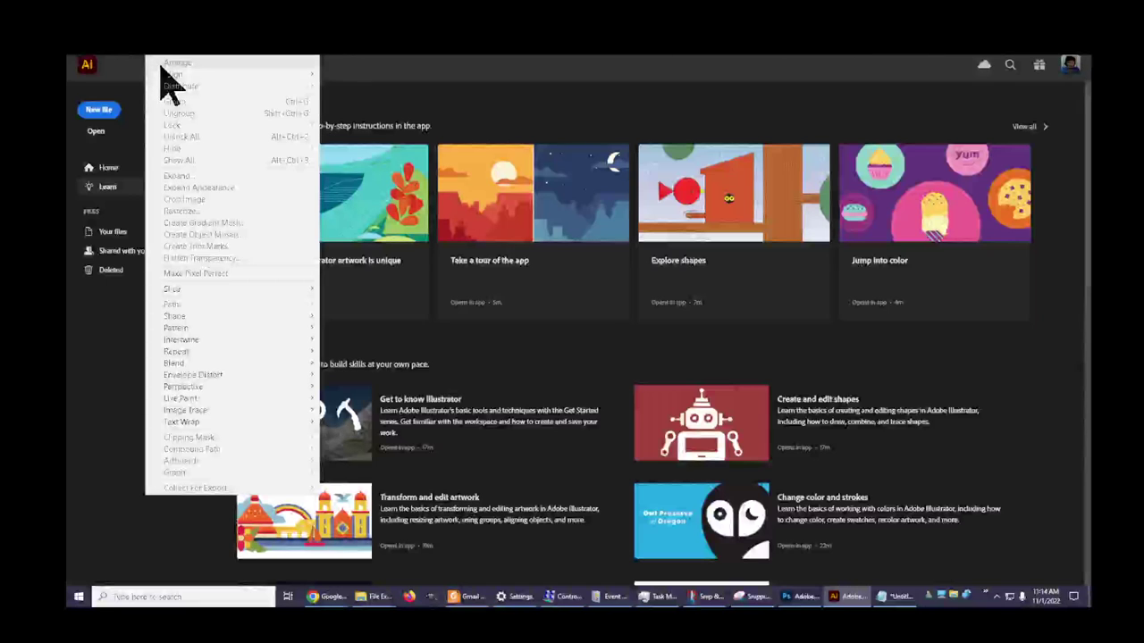
pyautogui.moveTo(181, 77)
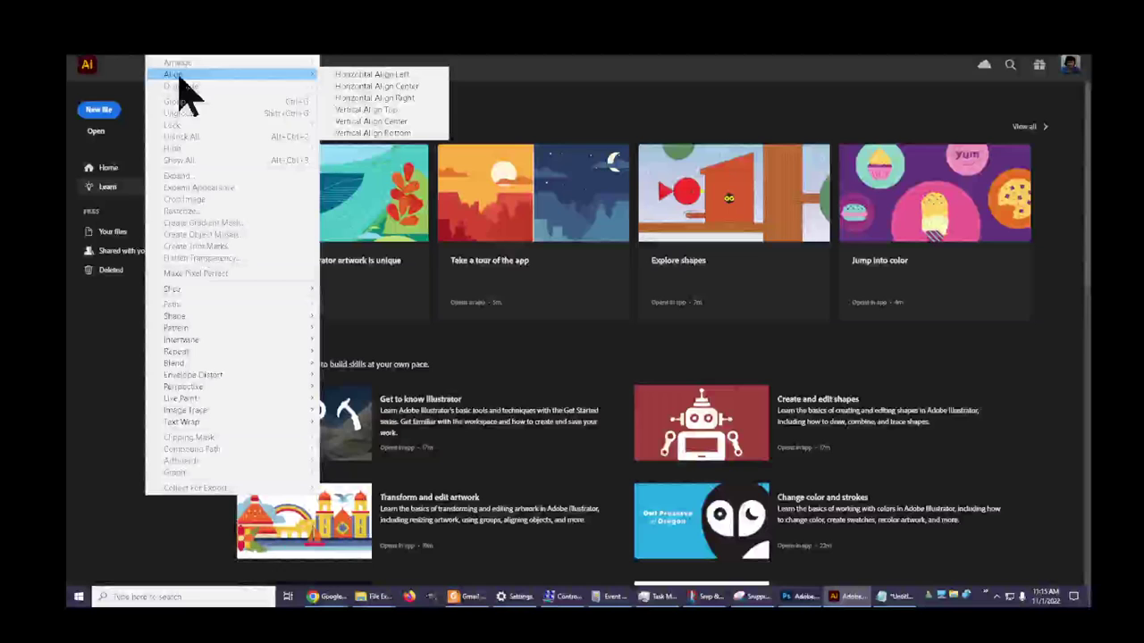
pyautogui.moveTo(309, 289)
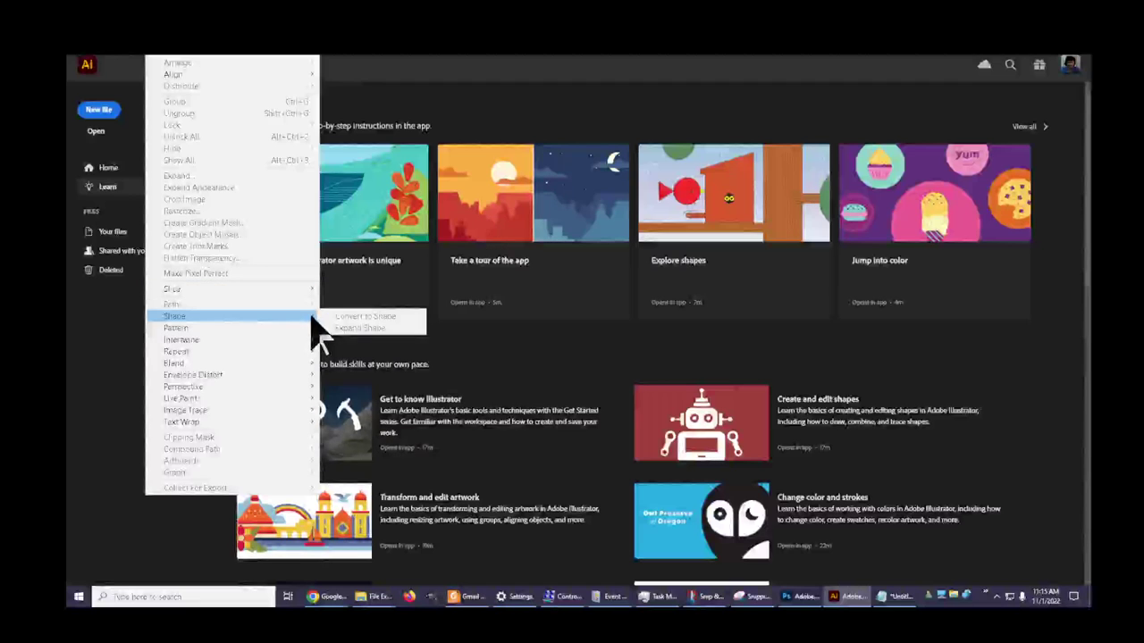
pyautogui.moveTo(188, 316)
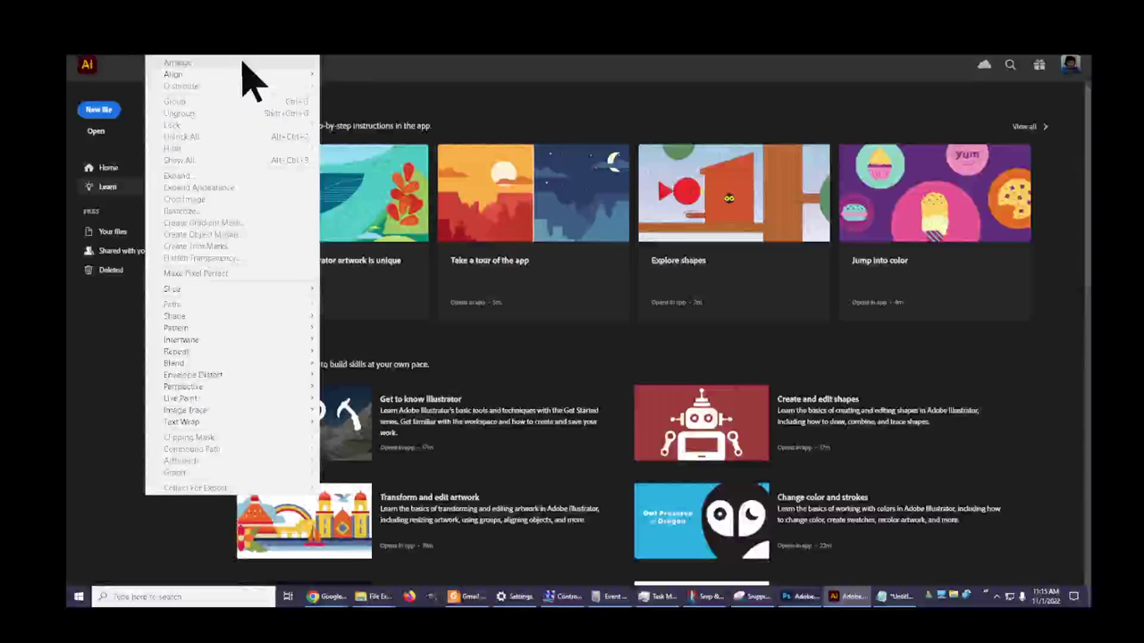
# Close the open menus and scroll the Learn page to the text and drawing-tool tutorials.
pyautogui.moveTo(202, 59)
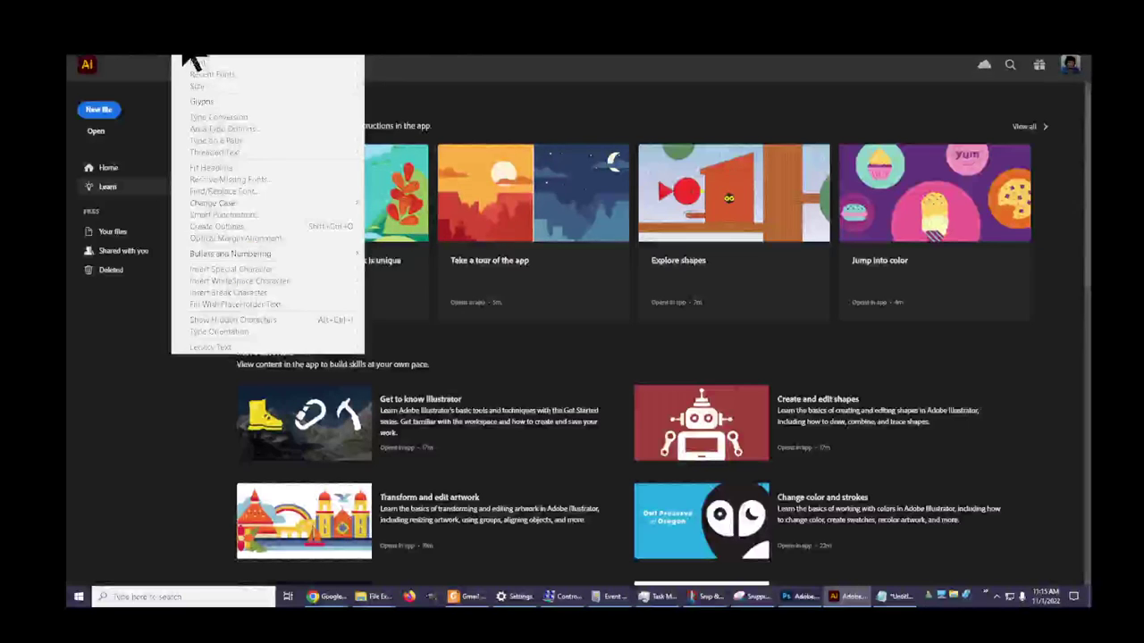
pyautogui.moveTo(153, 61)
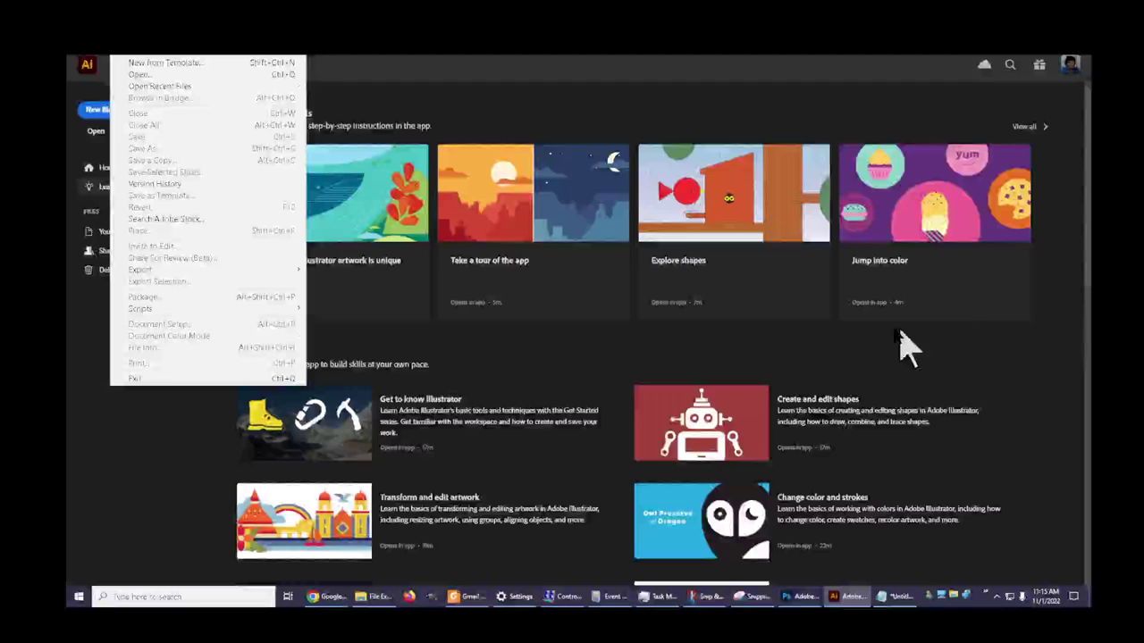
pyautogui.click(155, 472)
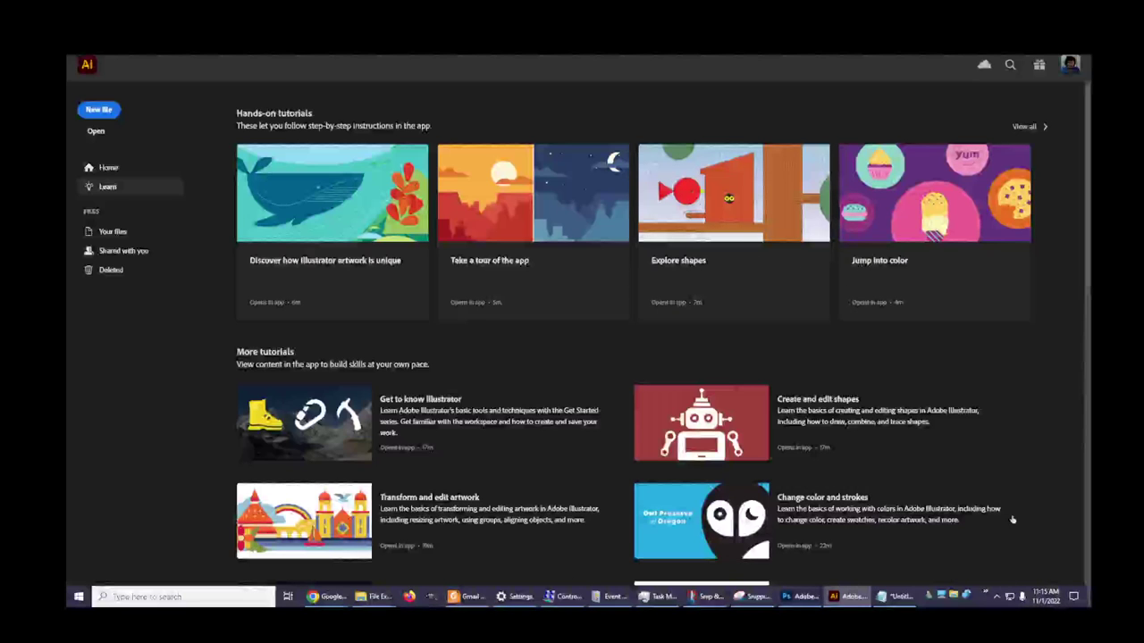
pyautogui.scroll(-1, 1010, 520)
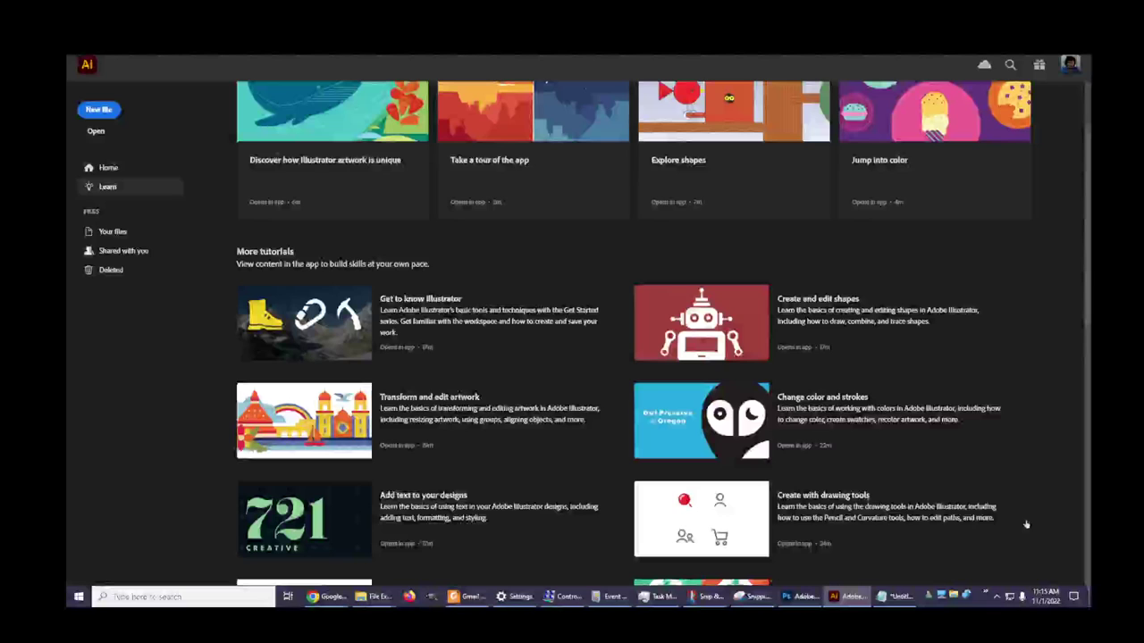